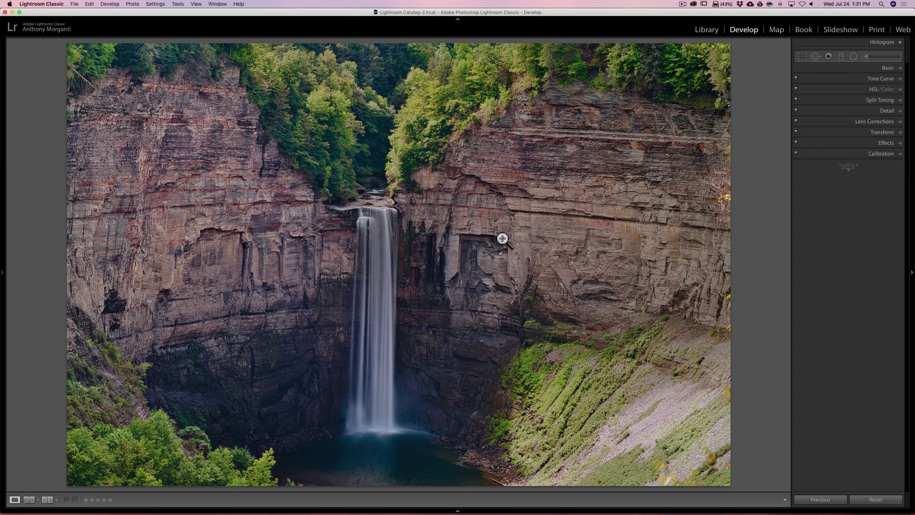
- Switch to the unedited hazy version of the waterfall photo and straighten it with a crop angle of -0.57
key(Left)
key(Left)
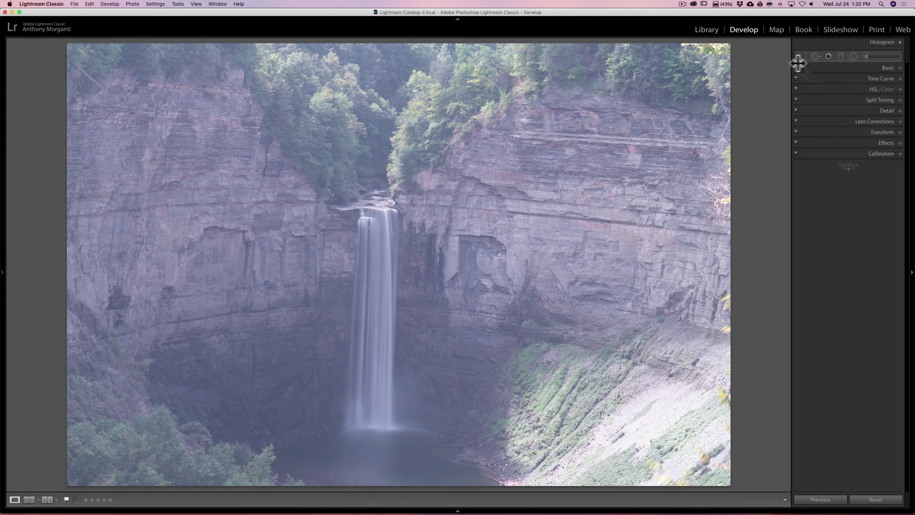
click(802, 56)
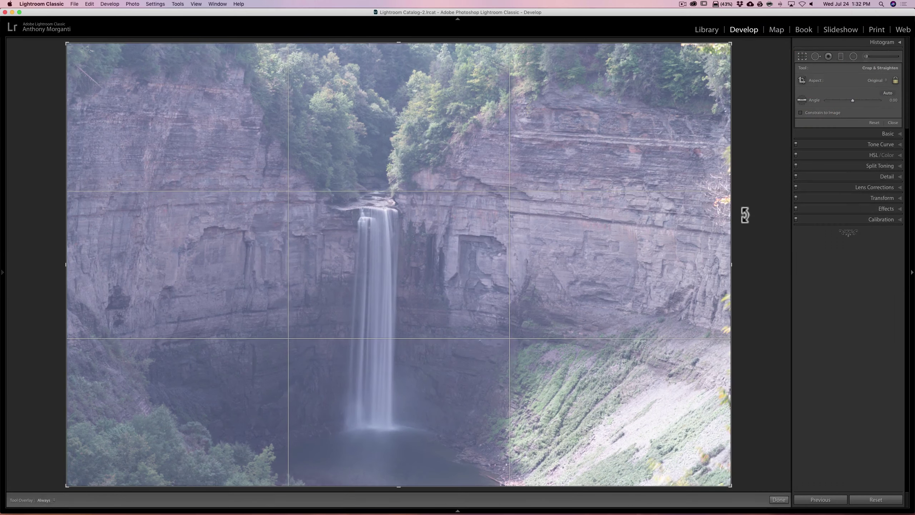
drag(738, 225, 739, 221)
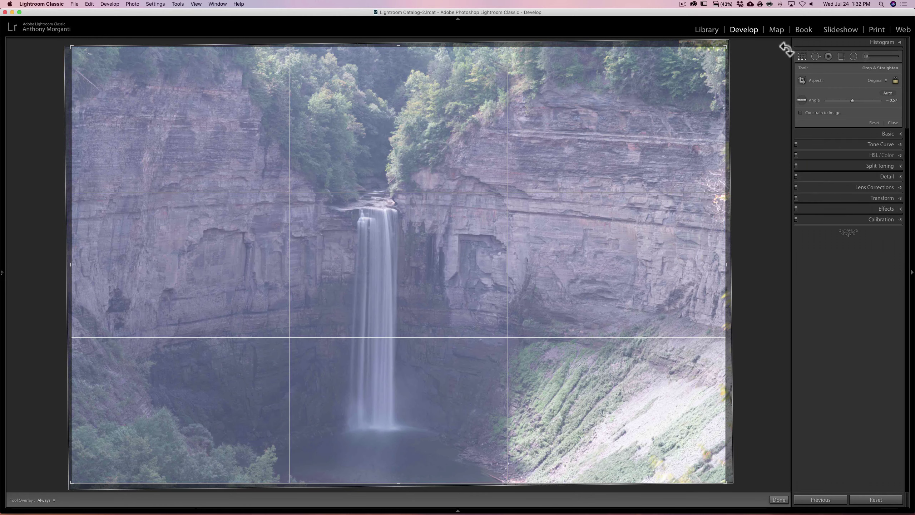
click(803, 56)
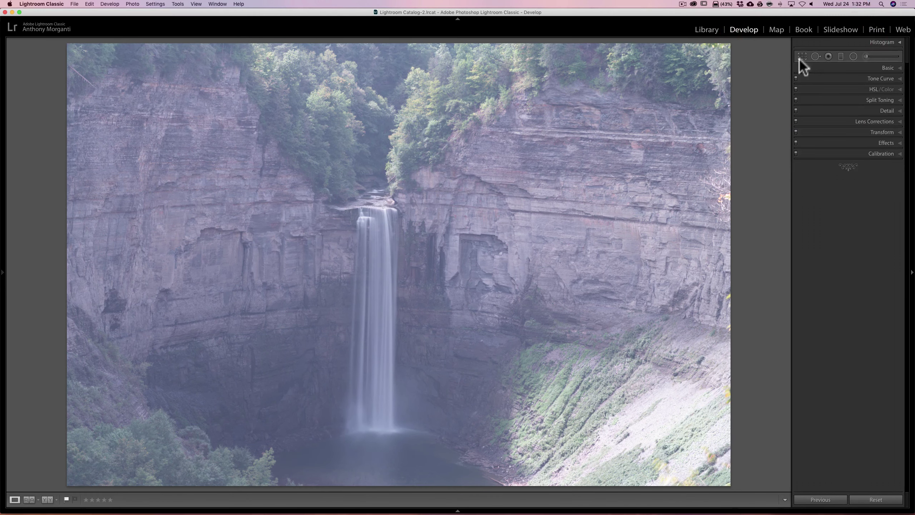
- Set the photo's Dehaze to +88, Shadows to +100 and Highlights to -100 in the Basic adjustments
click(883, 67)
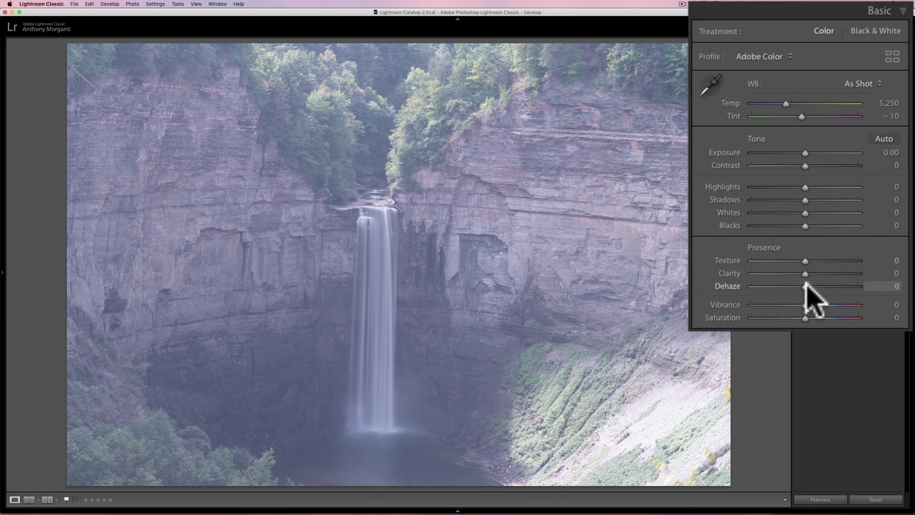
drag(805, 286, 853, 286)
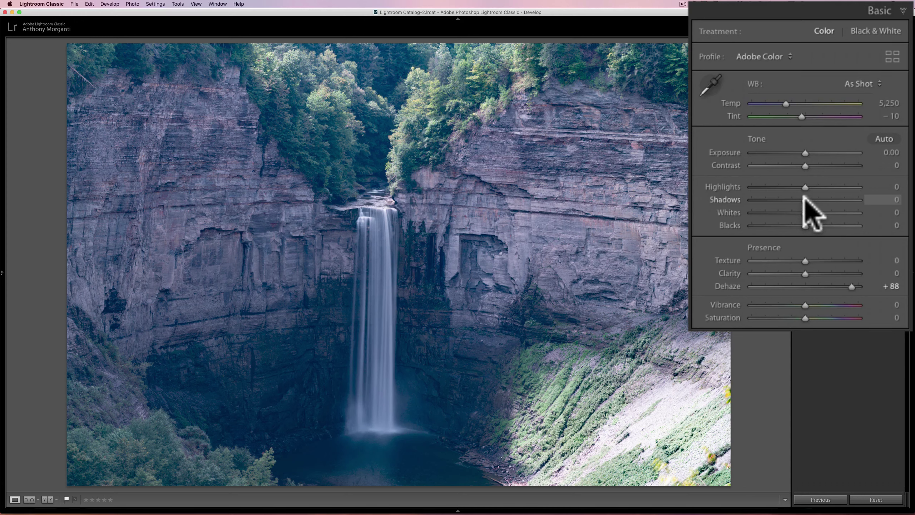
drag(805, 200, 875, 202)
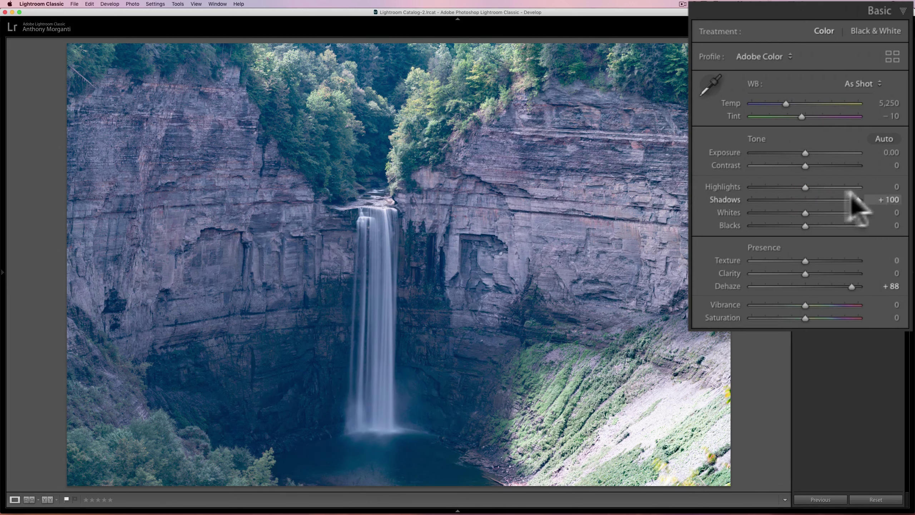
drag(806, 187, 742, 188)
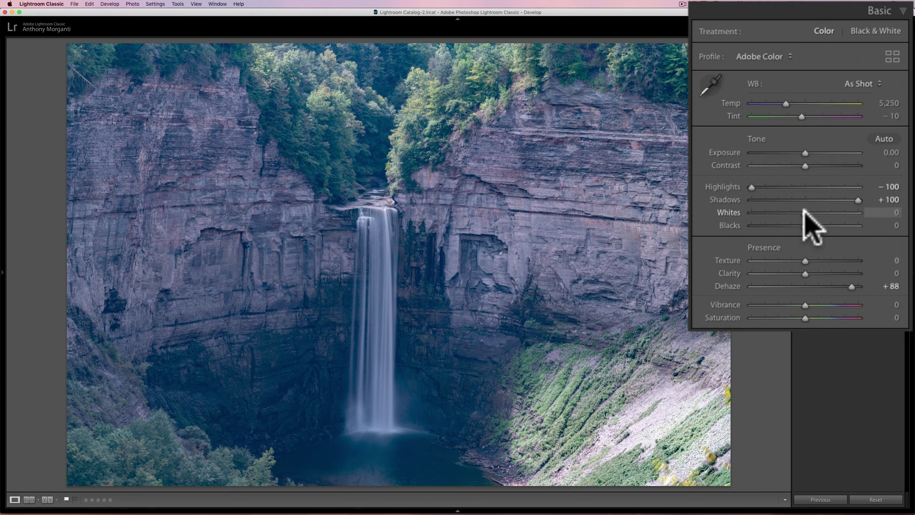
- Set Whites to -13 and Blacks to -26 using the clipping preview as a guide
key(alt)
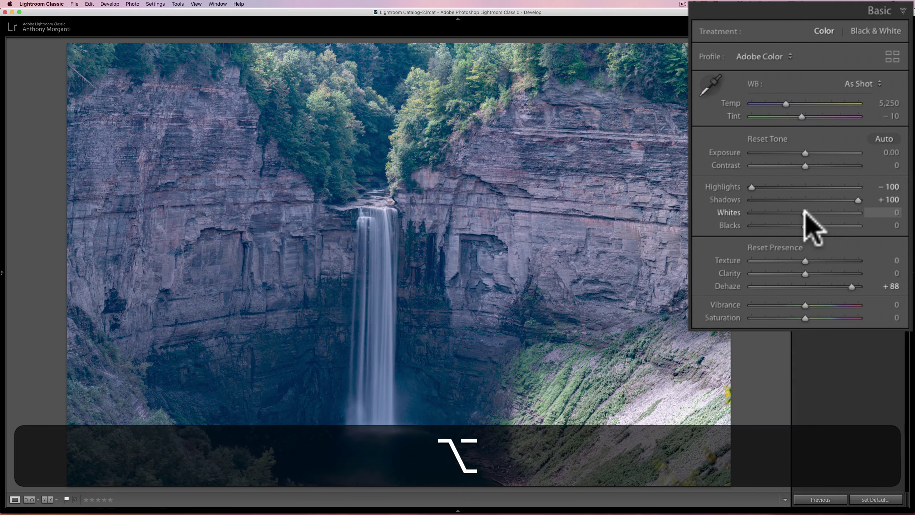
alt+click(805, 213)
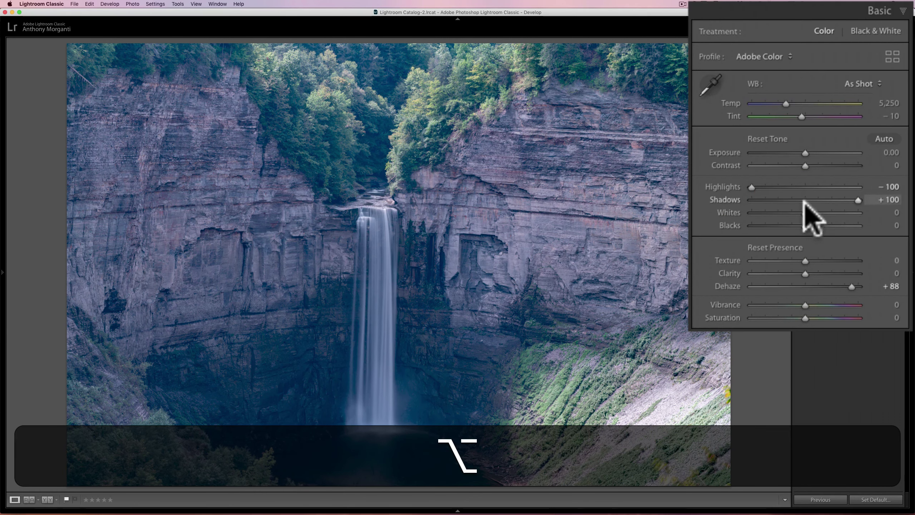
click(804, 213)
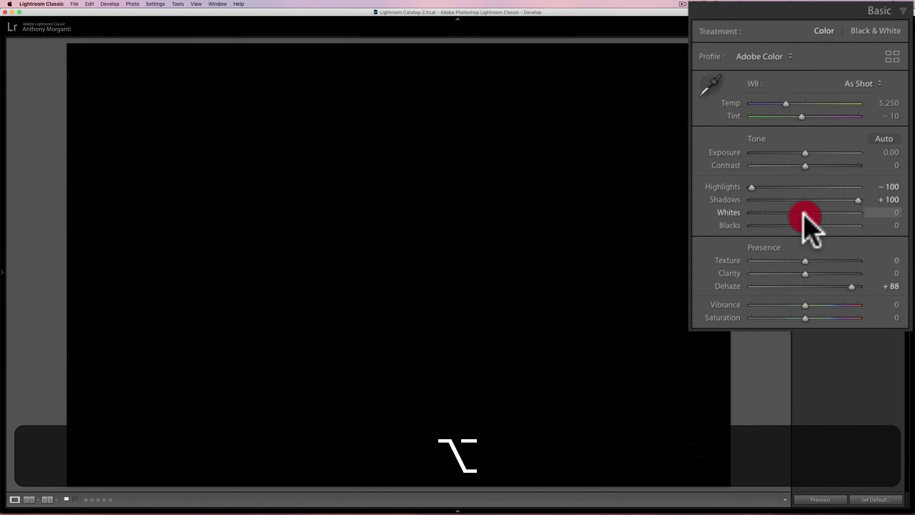
mouse_move(804, 213)
mouse_down()
mouse_move(879, 213)
mouse_move(798, 213)
mouse_up()
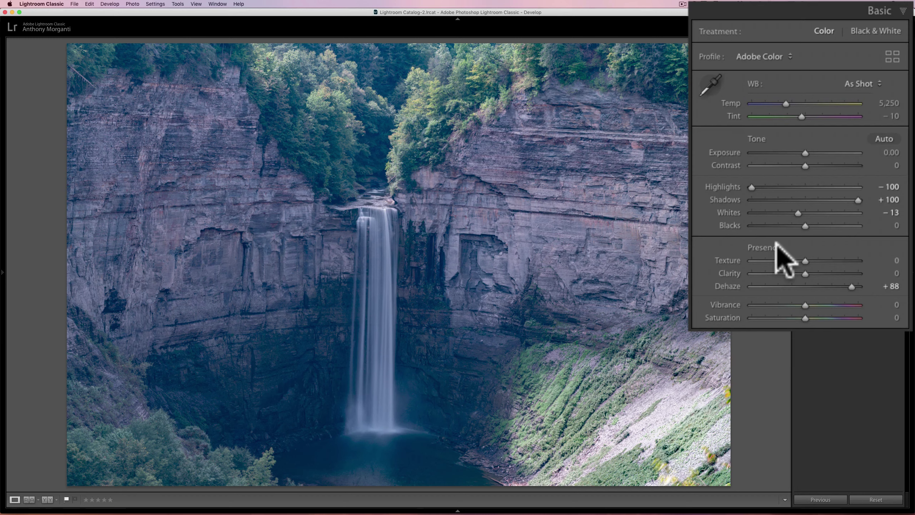
key(alt)
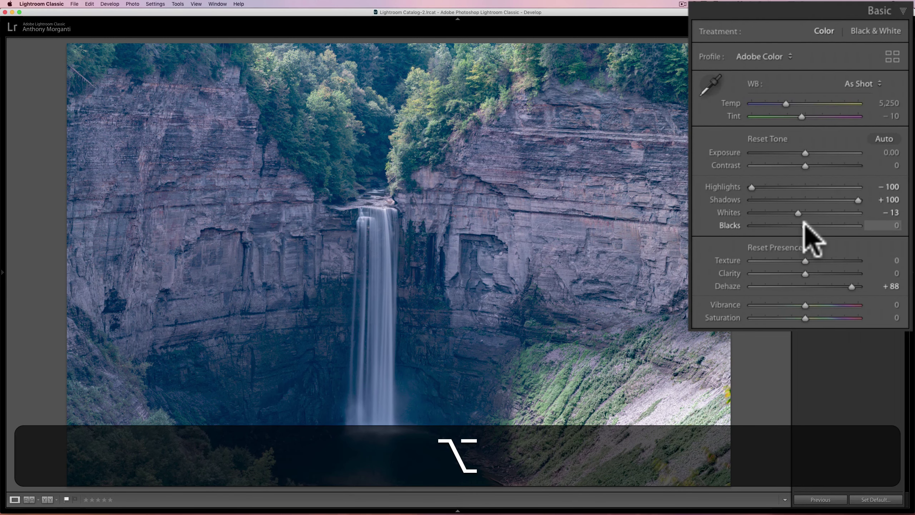
alt+click(805, 224)
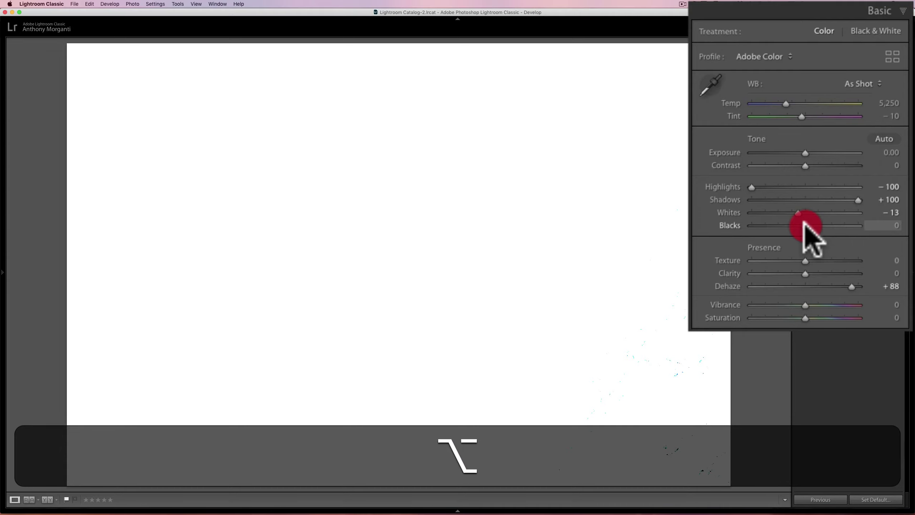
drag(805, 223, 791, 224)
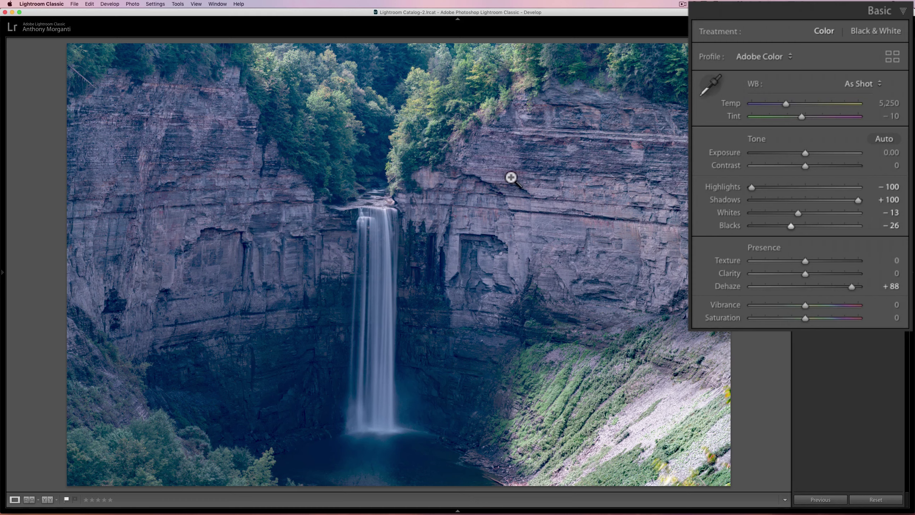
- Correct the white balance by sampling a neutral grey spot on the rock face beside the waterfall
click(711, 86)
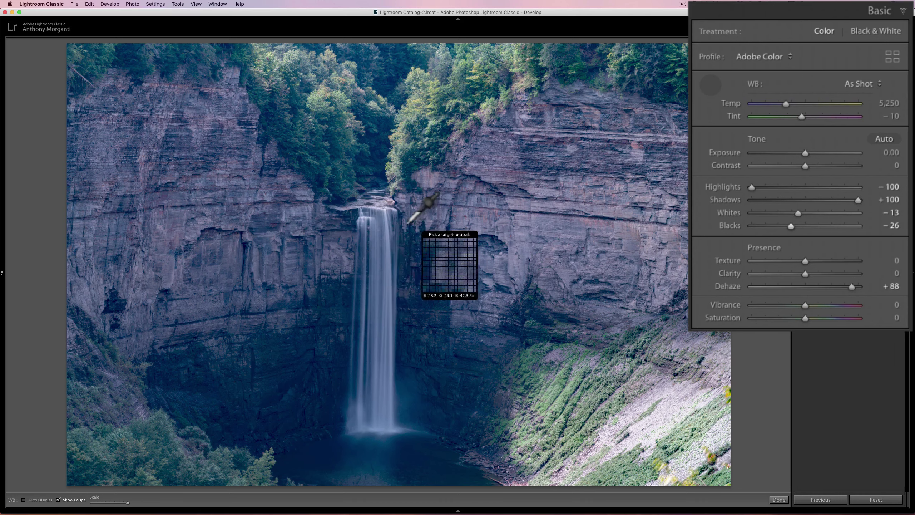
click(274, 225)
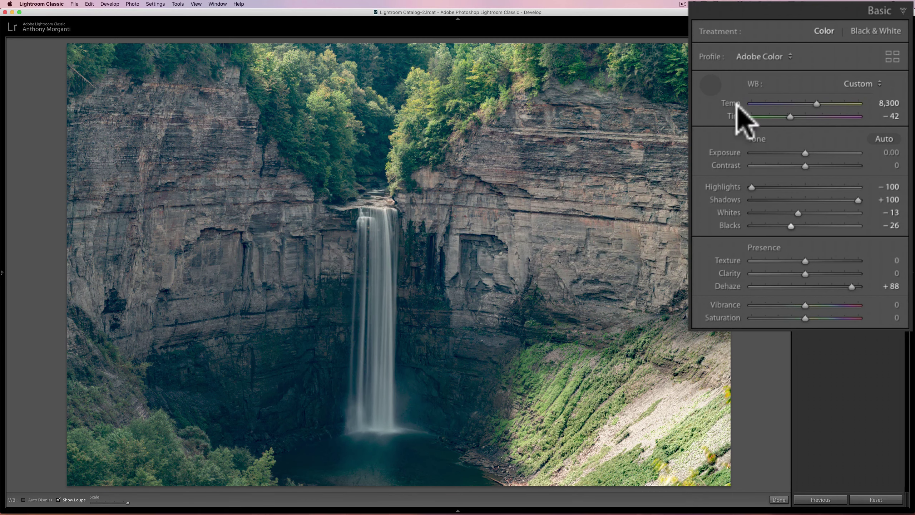
click(707, 87)
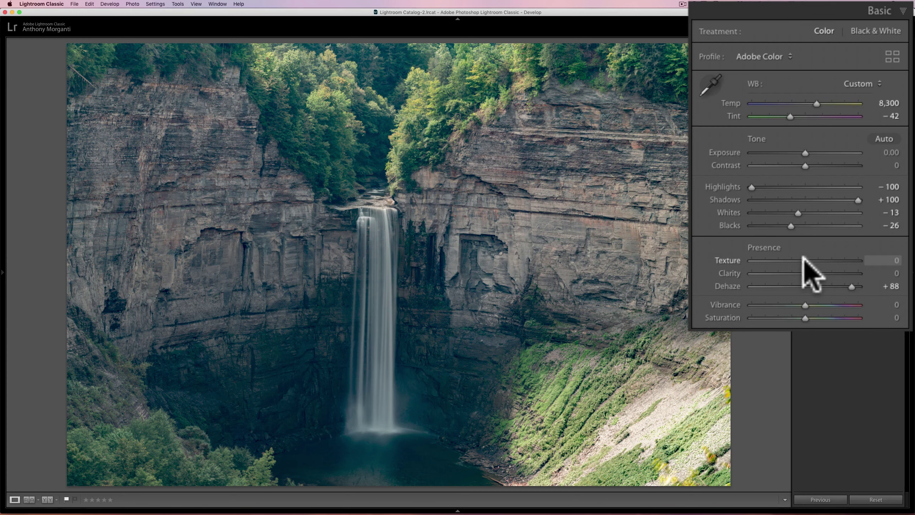
- Set Texture to +50, Vibrance to +24 and Clarity to +24
drag(805, 260, 831, 262)
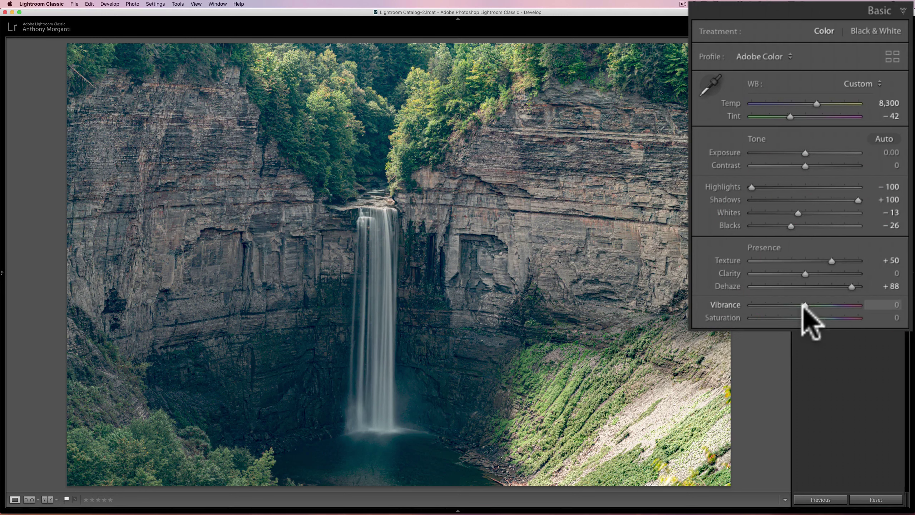
drag(804, 302, 826, 305)
double_click(719, 303)
double_click(730, 318)
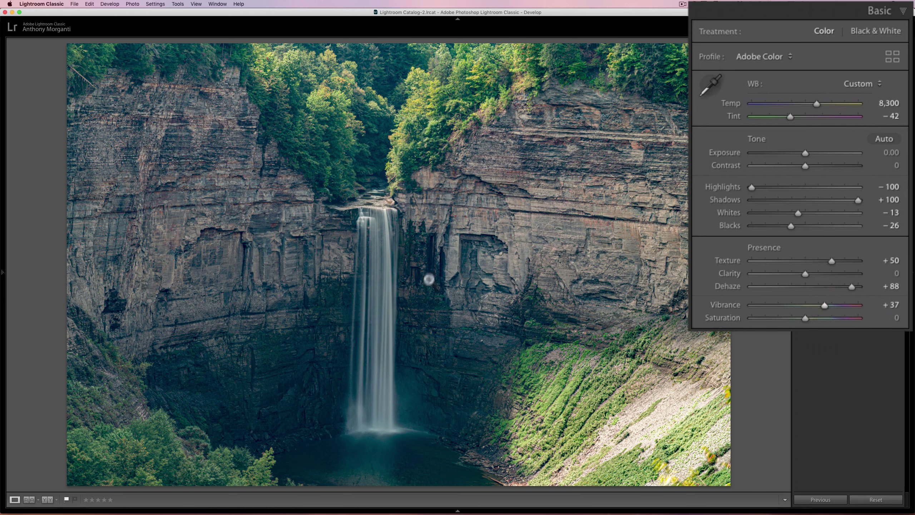
drag(825, 306, 815, 307)
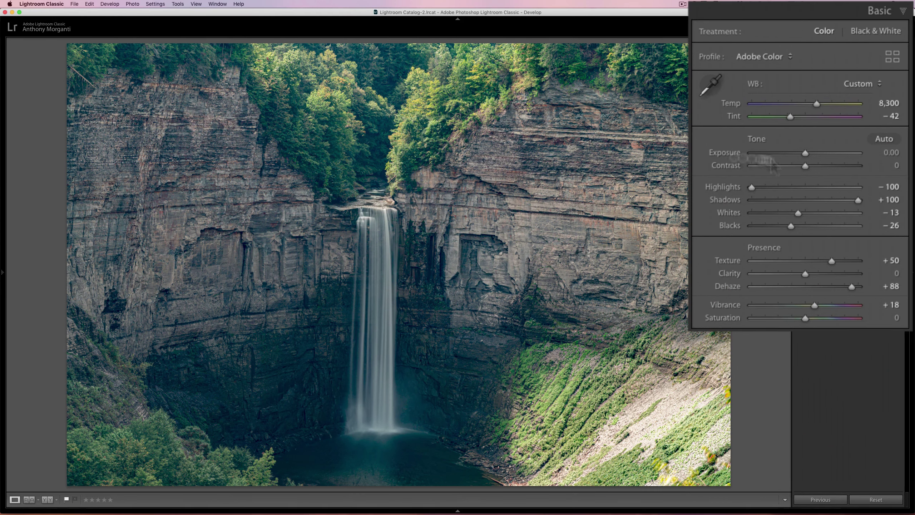
click(815, 306)
drag(815, 306, 818, 306)
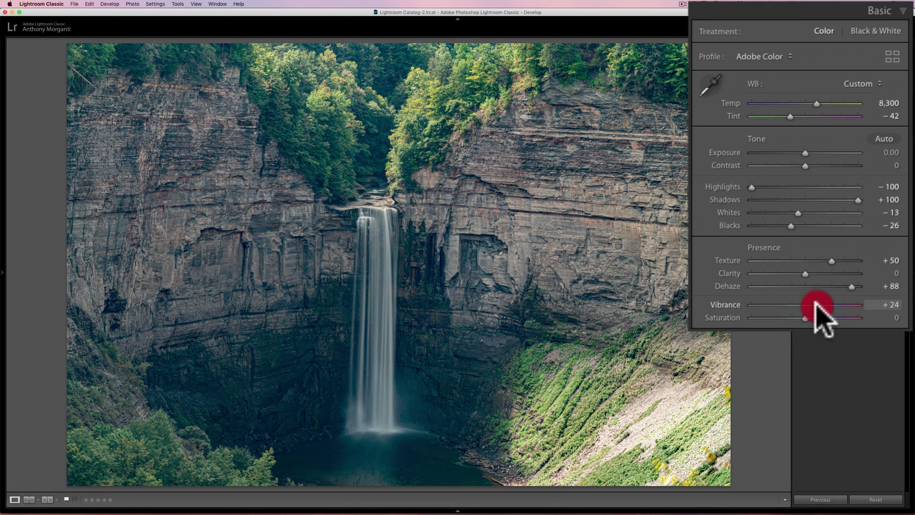
drag(803, 273, 821, 273)
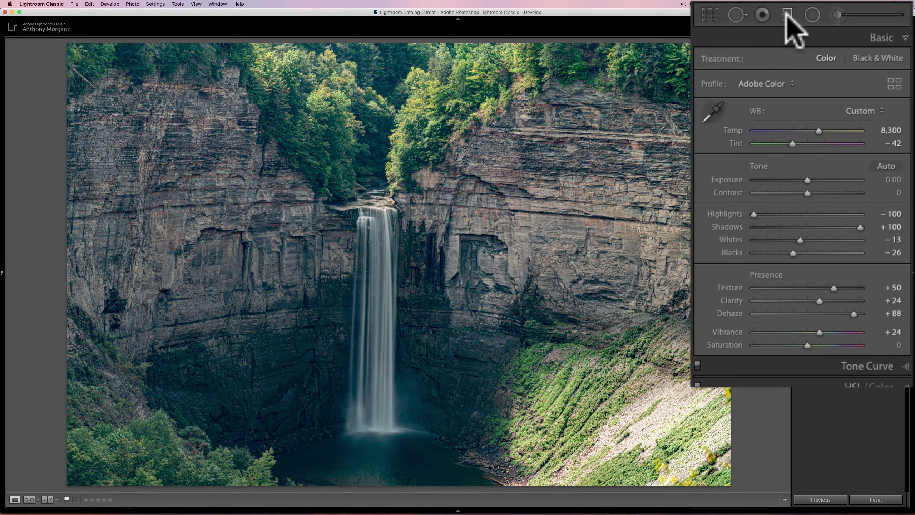
- Add a diagonal graduated filter running through the waterfall with Exposure at -0.44 and all other effects reset to zero
click(787, 17)
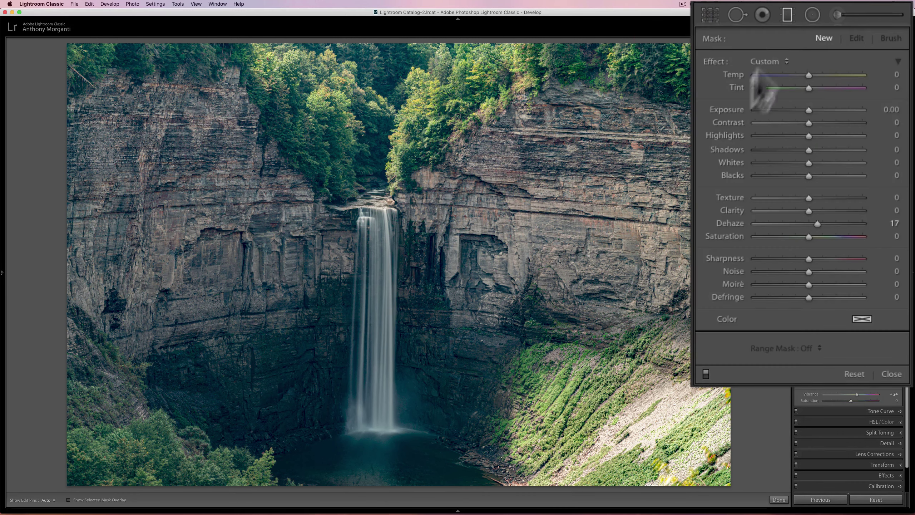
double_click(714, 59)
drag(809, 109, 803, 110)
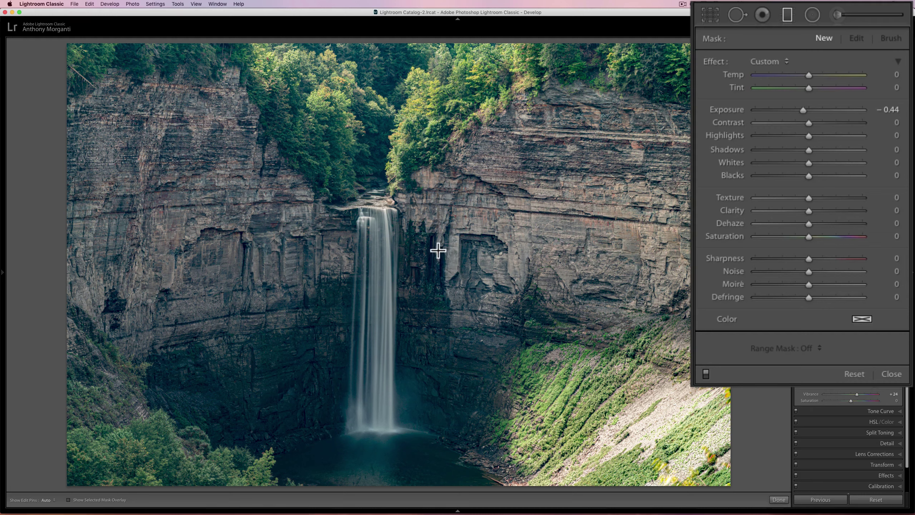
drag(436, 251, 434, 252)
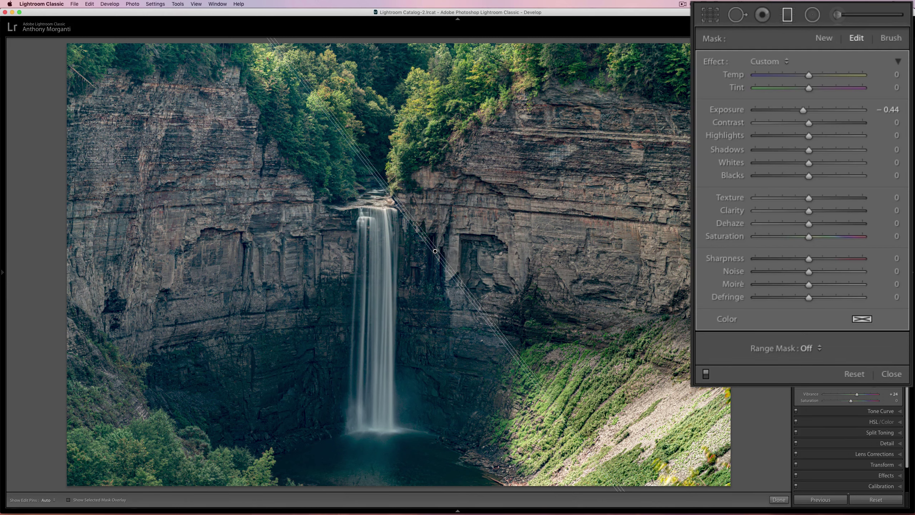
drag(436, 252, 378, 275)
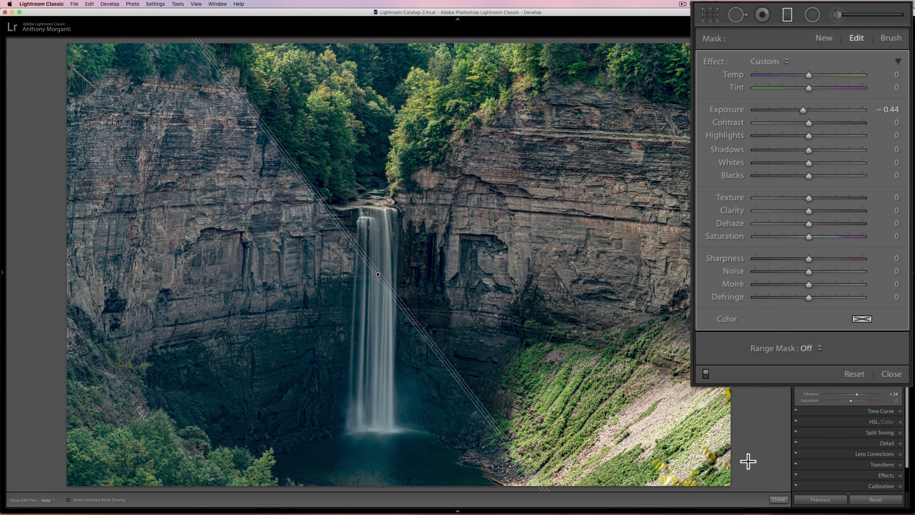
click(788, 14)
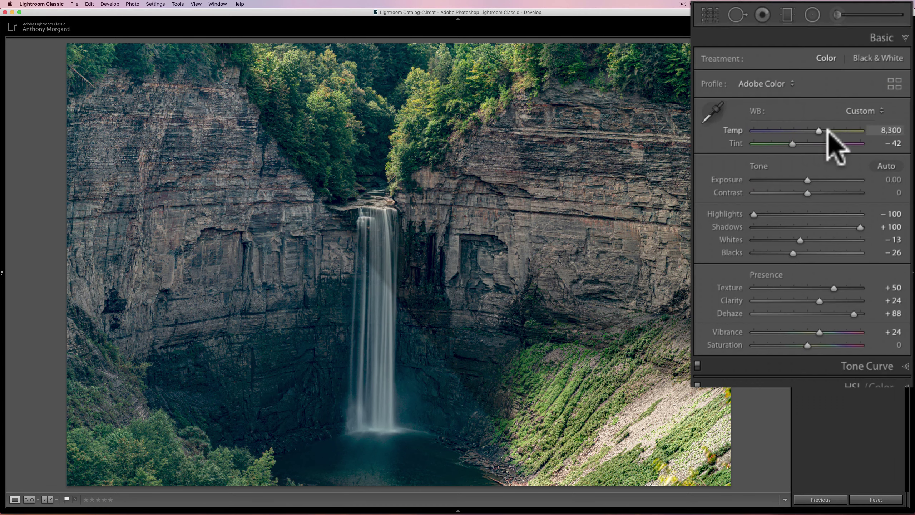
- Raise the photo's overall Exposure to +0.45 and widen the transition of the diagonal graduated filter
drag(806, 177, 811, 179)
click(788, 14)
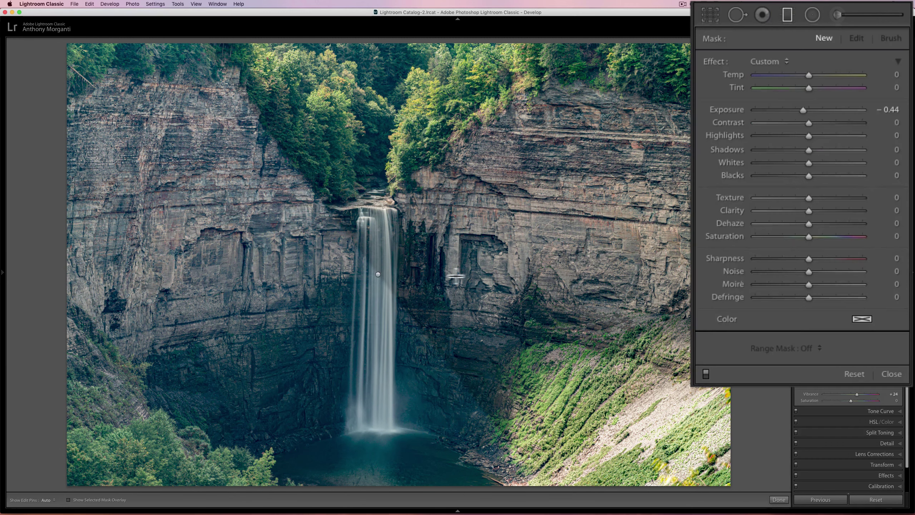
drag(379, 273, 417, 272)
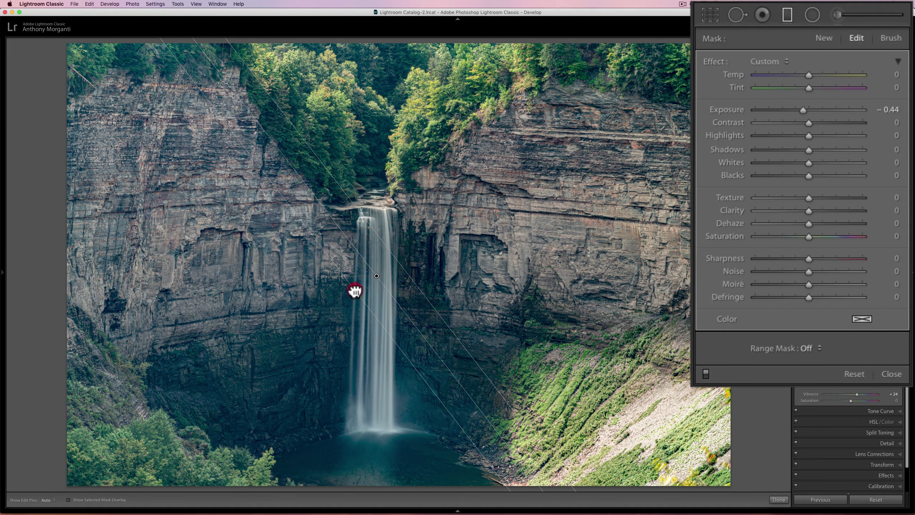
drag(355, 292, 346, 295)
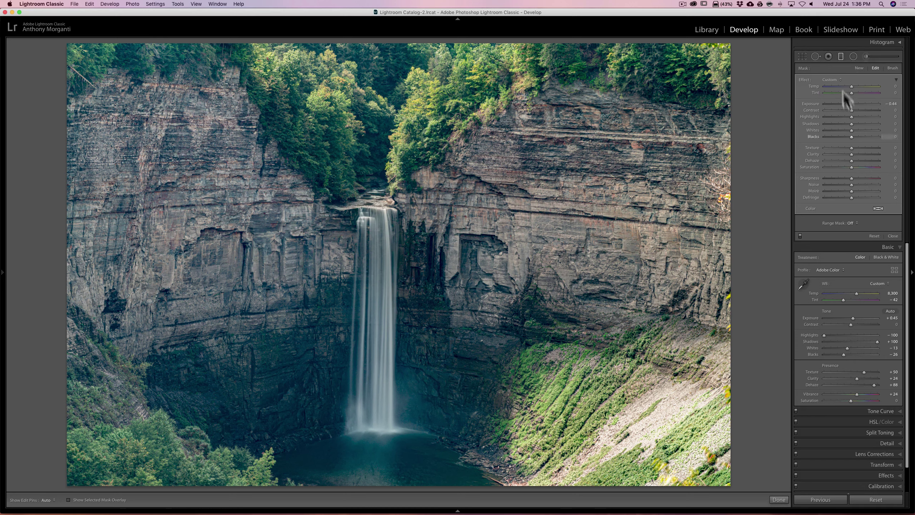
click(842, 57)
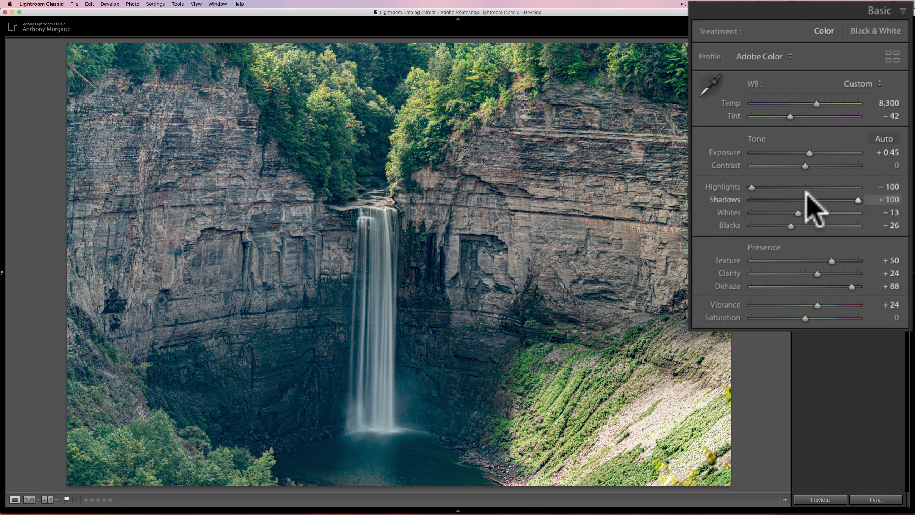
- Set the photo's Saturation to +15 and Clarity to +36
click(812, 318)
drag(810, 315, 812, 316)
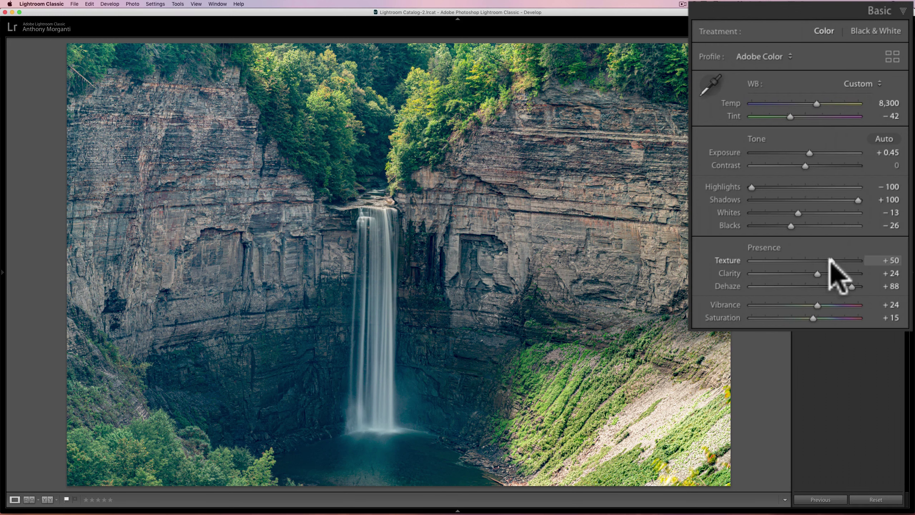
drag(817, 273, 823, 273)
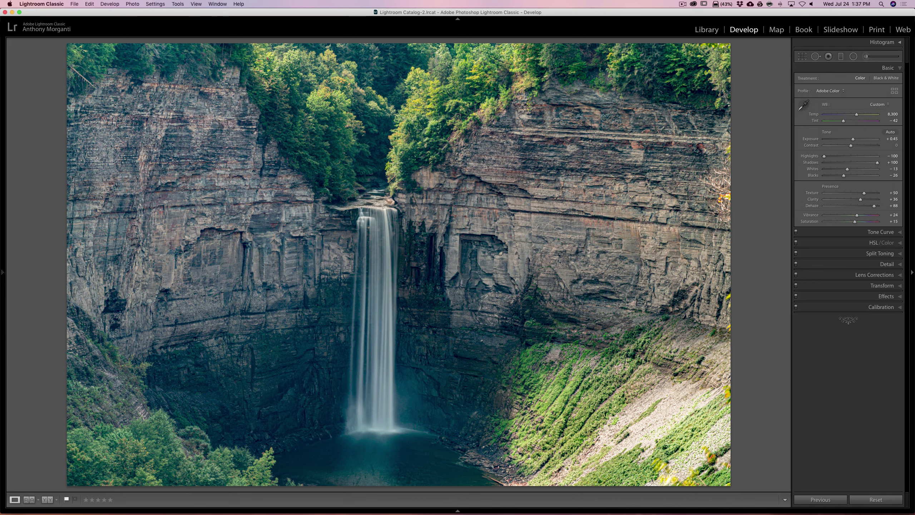
- Paint over the sunlit slope with a new adjustment brush using Size 30, Feather 100, Exposure -0.44 and Highlights -100
click(866, 56)
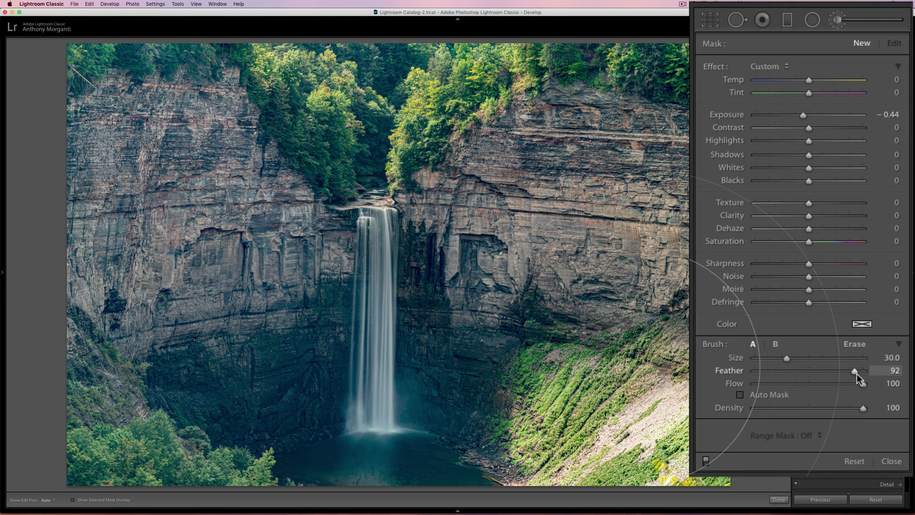
drag(854, 372, 867, 372)
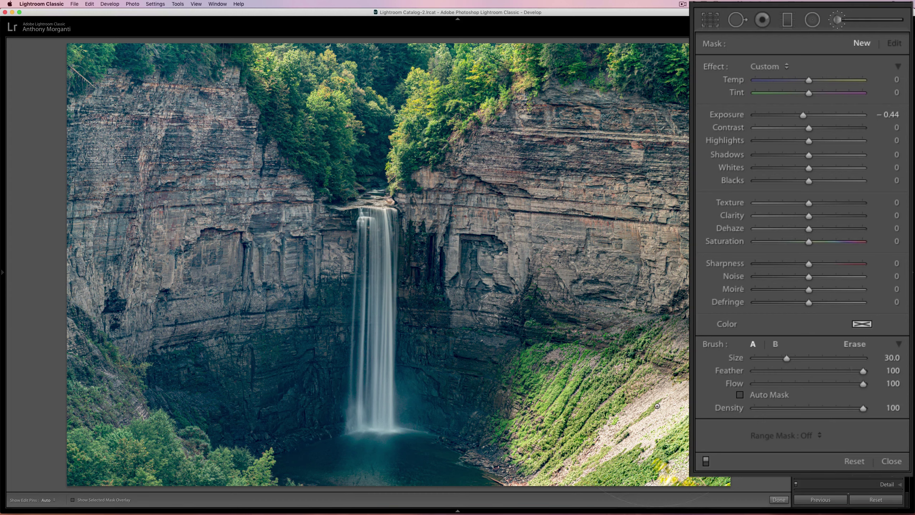
mouse_move(645, 402)
mouse_down()
mouse_move(565, 374)
mouse_move(561, 451)
mouse_up()
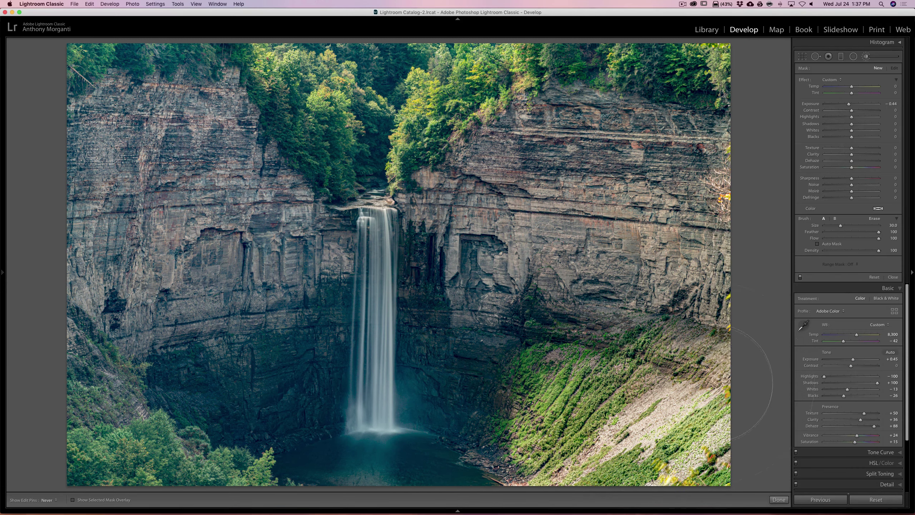
click(683, 386)
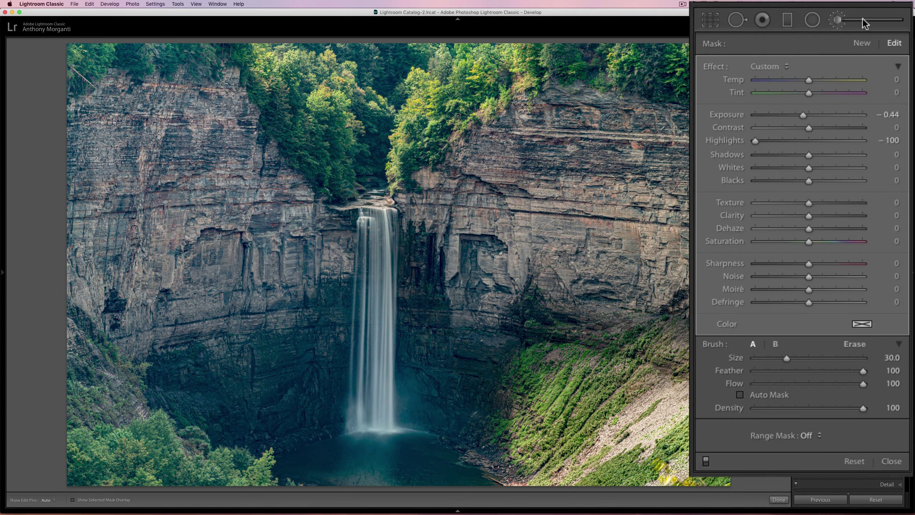
- Start a new brush mask with all effects reset and paint the waterfall using brush Size 8 and Exposure 0.51
click(862, 44)
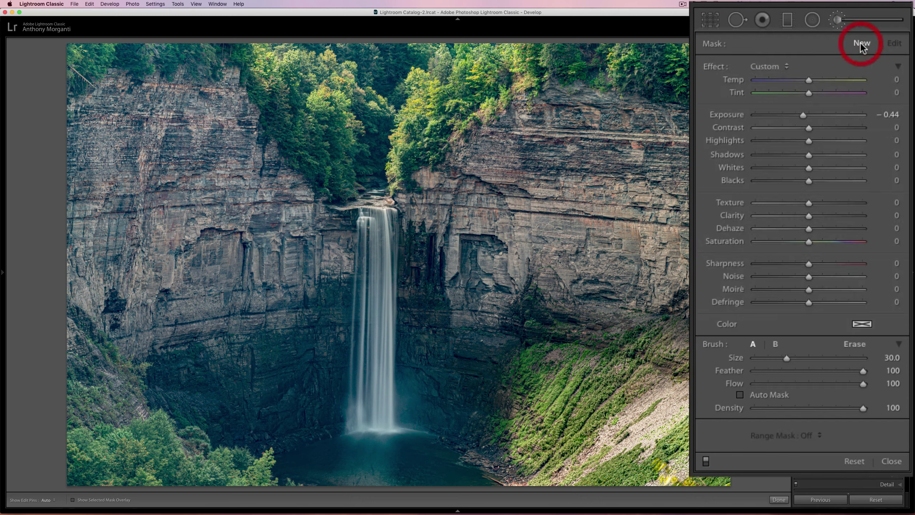
double_click(710, 68)
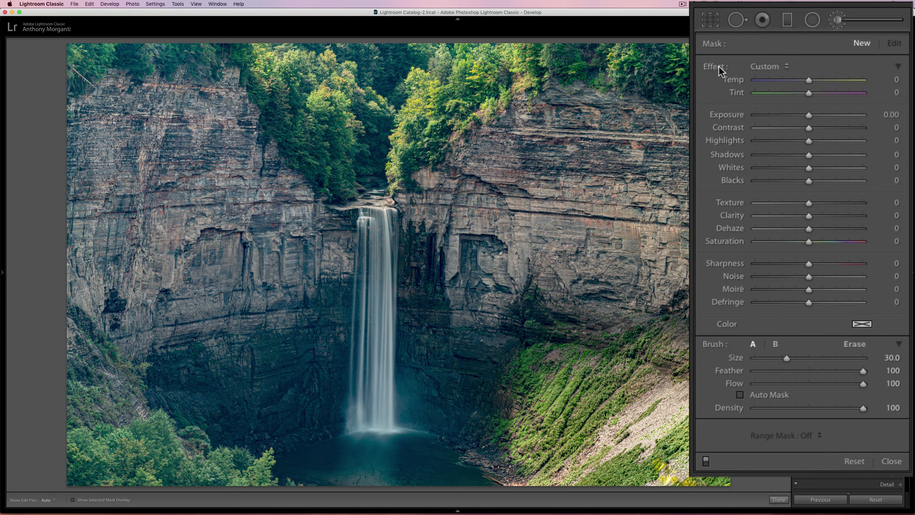
scroll(581, 245, down, 3)
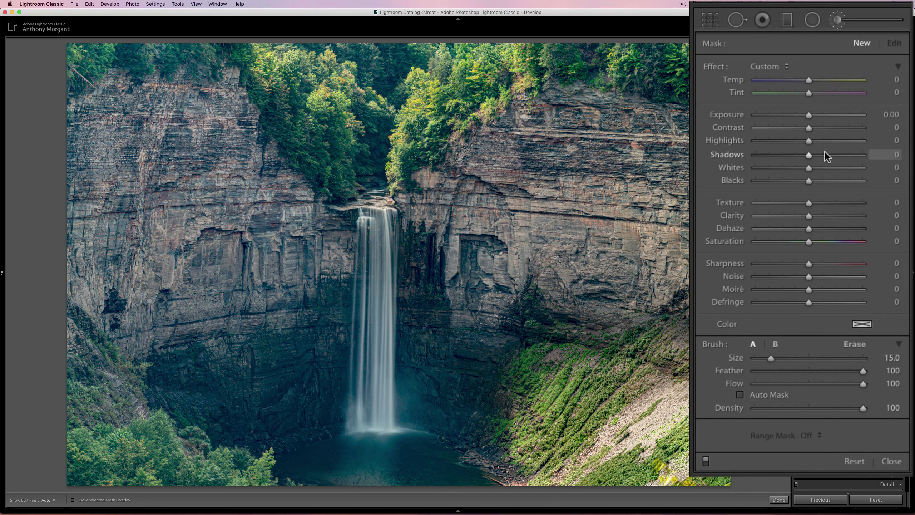
drag(810, 113, 815, 115)
key(bracketleft)
key(bracketleft)
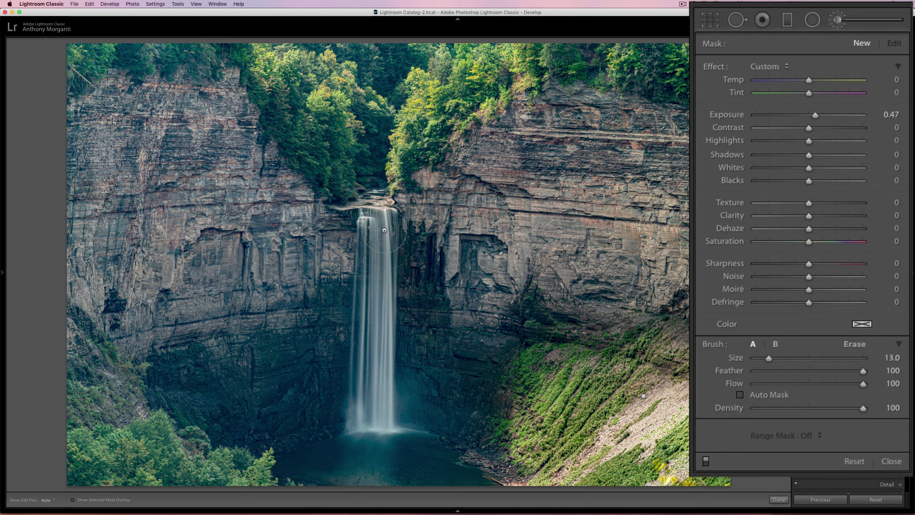
mouse_move(381, 223)
mouse_down()
mouse_move(387, 303)
mouse_move(383, 248)
mouse_move(367, 291)
mouse_move(363, 359)
mouse_move(376, 411)
mouse_move(391, 281)
mouse_up()
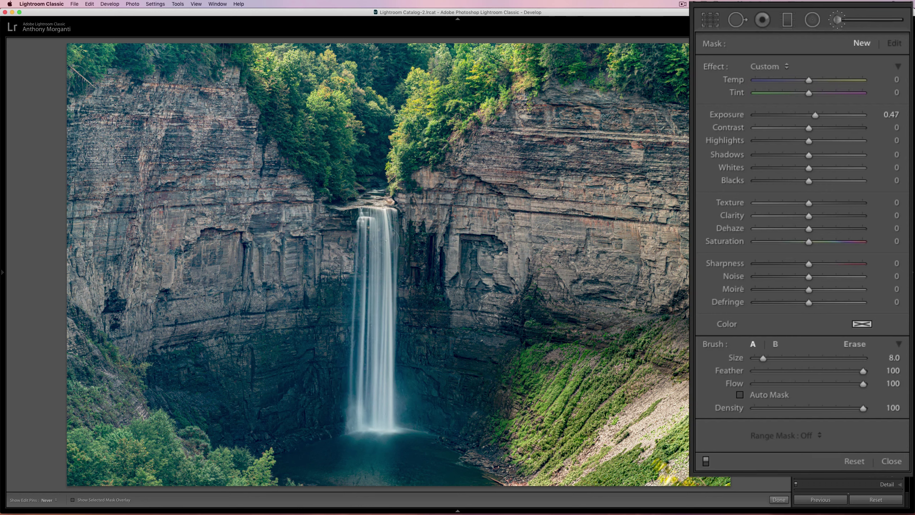
click(381, 223)
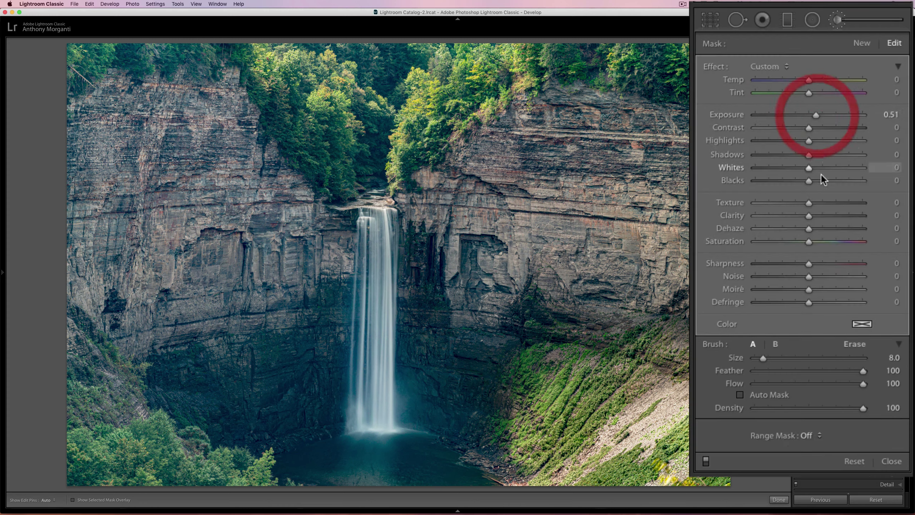
- Set the waterfall brush mask's Texture to -41, Clarity to -7 and Highlights to 42, and close the brush
mouse_move(810, 204)
mouse_down()
mouse_move(777, 205)
mouse_move(806, 216)
mouse_up()
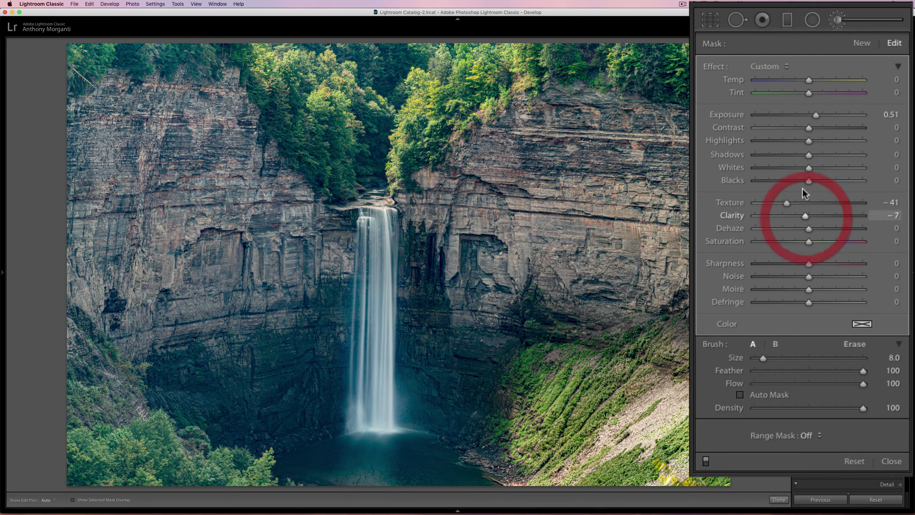
click(810, 140)
drag(810, 141, 831, 140)
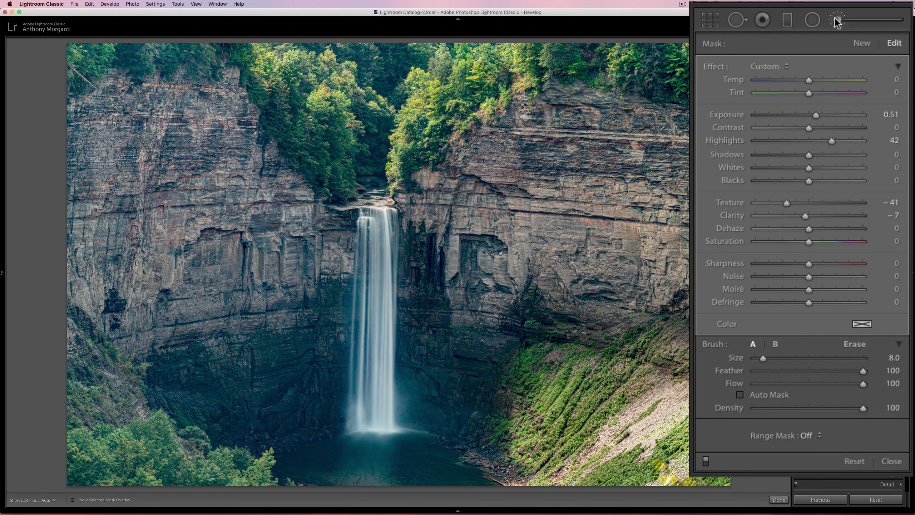
click(865, 56)
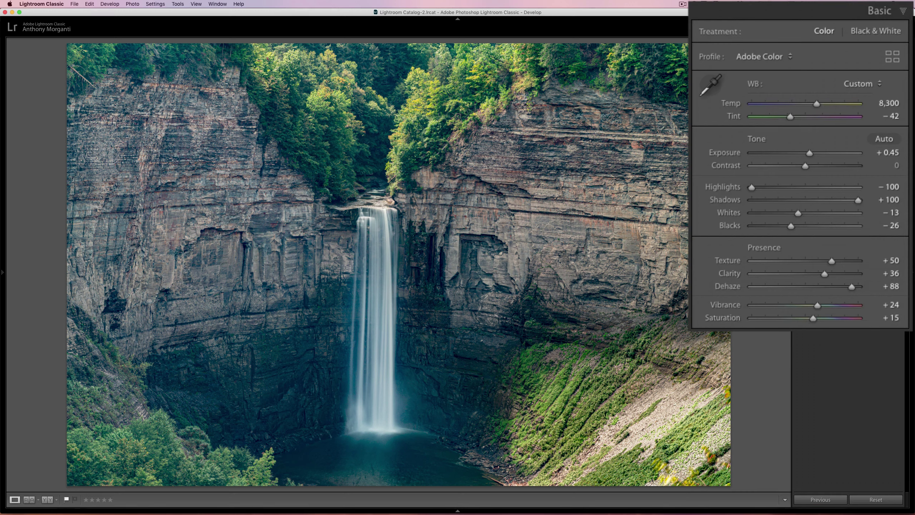
- Add anchor points to the RGB point curve at the midtones, just above the midtones and in the highlights
click(849, 328)
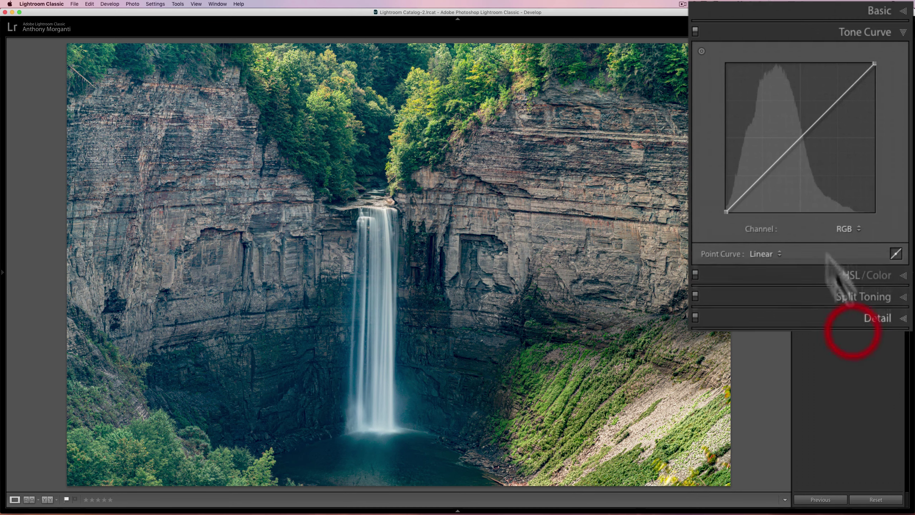
click(801, 137)
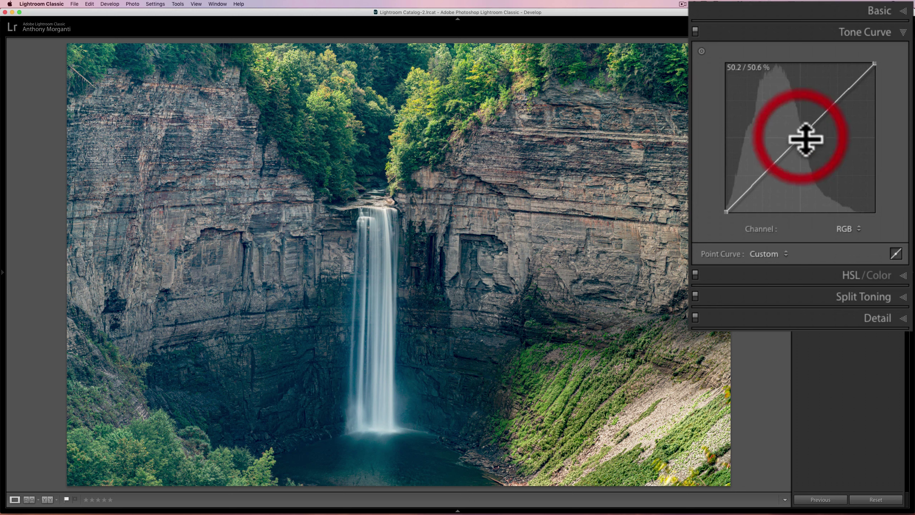
click(838, 99)
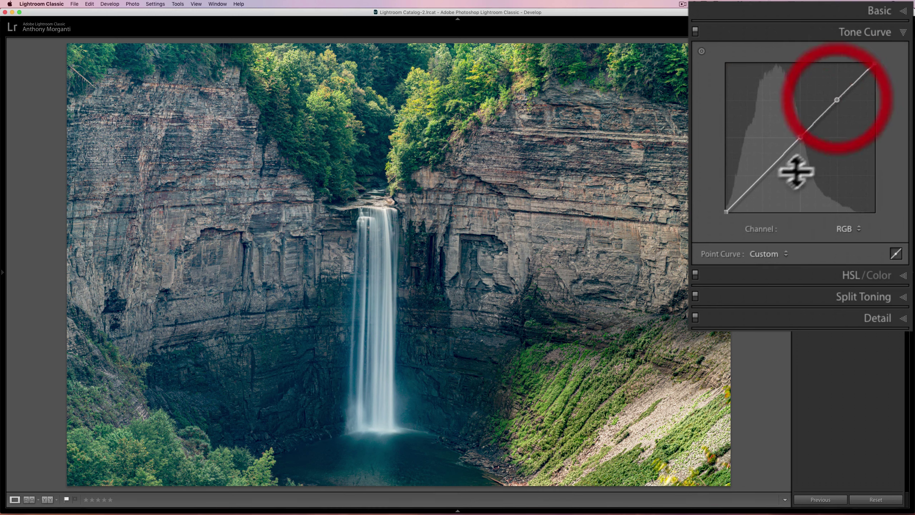
click(764, 174)
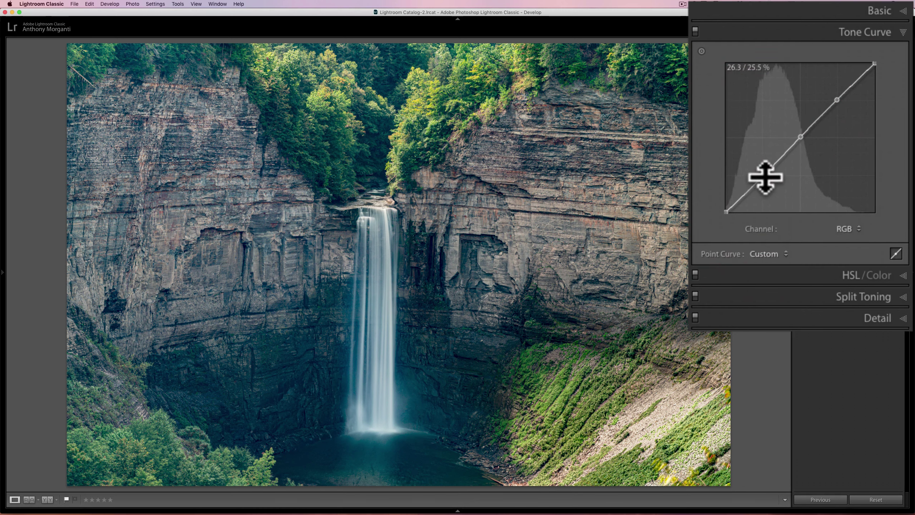
click(813, 125)
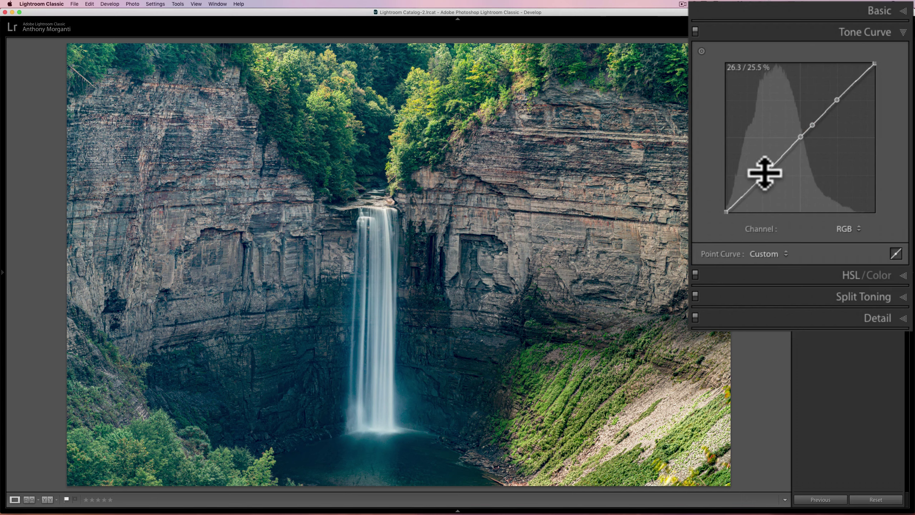
- Lower the shadow part of the RGB point curve with a point at about 27.5 / 23.5 %
click(765, 172)
drag(765, 170, 767, 178)
click(765, 177)
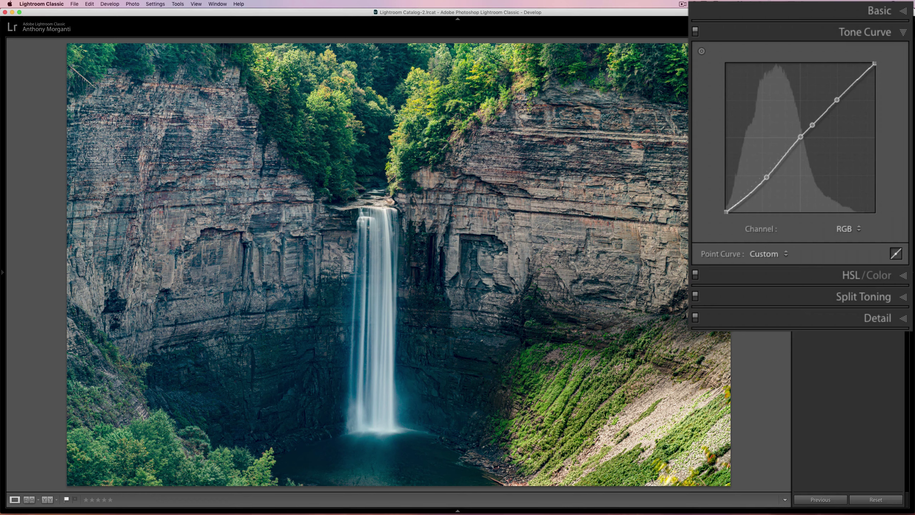
click(837, 101)
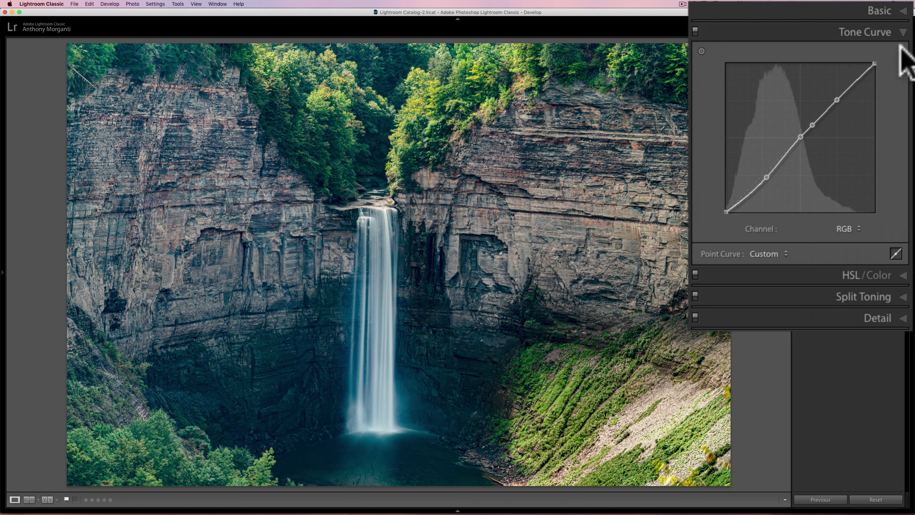
click(768, 177)
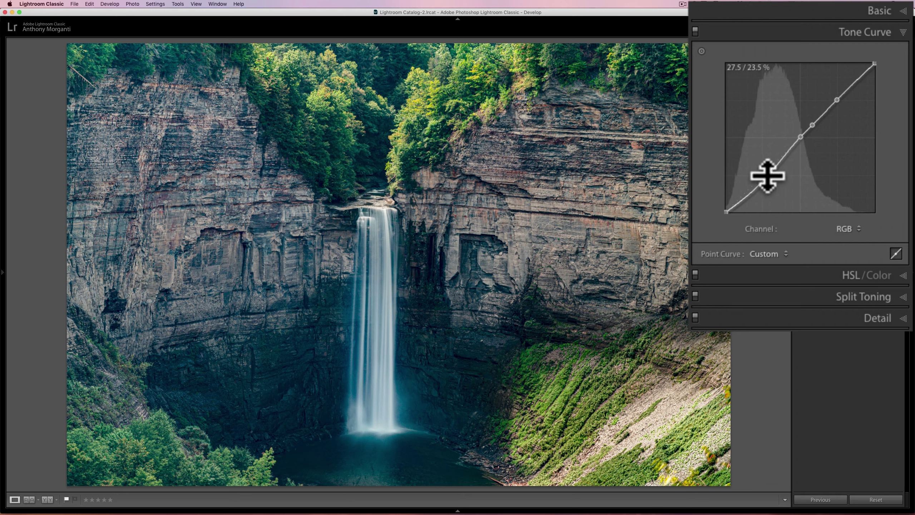
drag(768, 176, 768, 178)
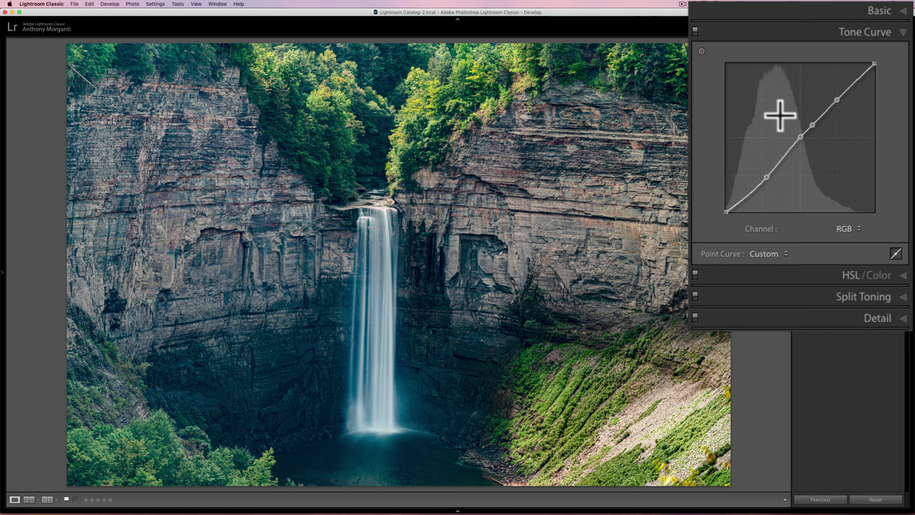
click(873, 32)
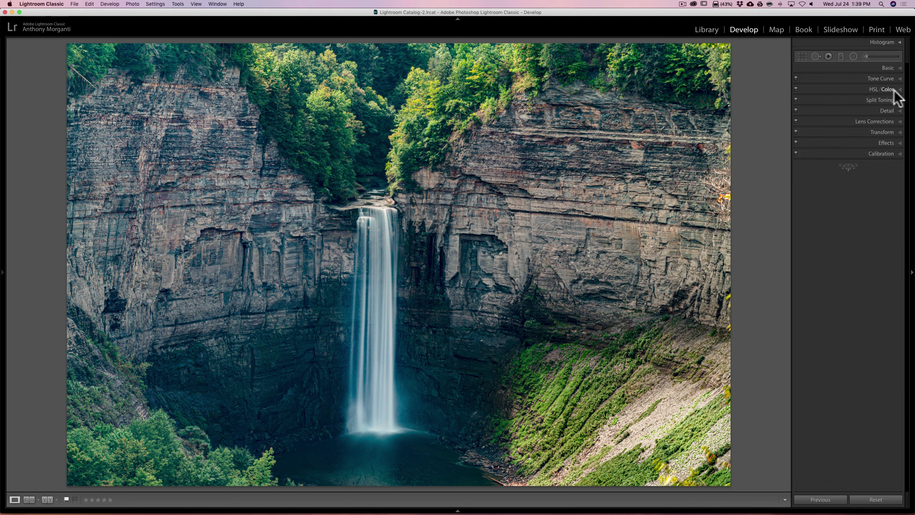
- Check the lens profile corrections and set the Sharpening Amount to 46 while inspecting the rock wall up close
click(888, 121)
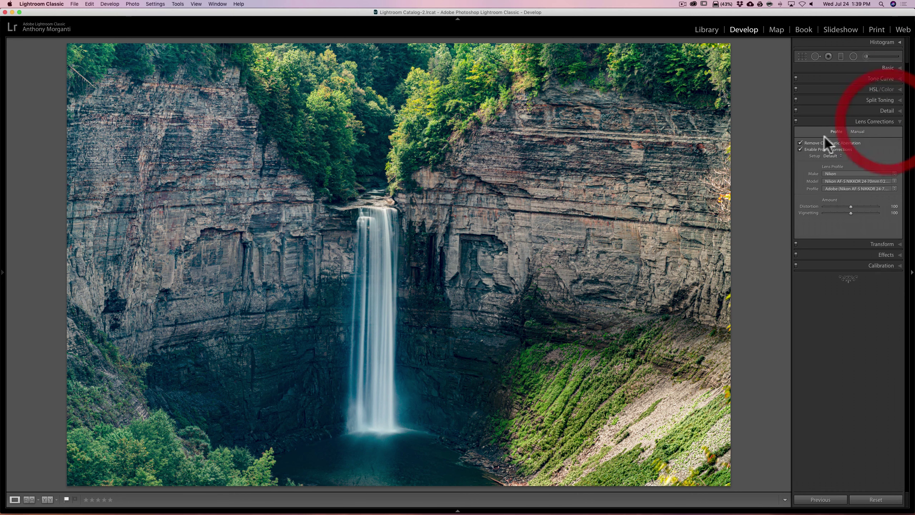
click(890, 122)
click(890, 112)
drag(756, 106, 780, 99)
click(469, 195)
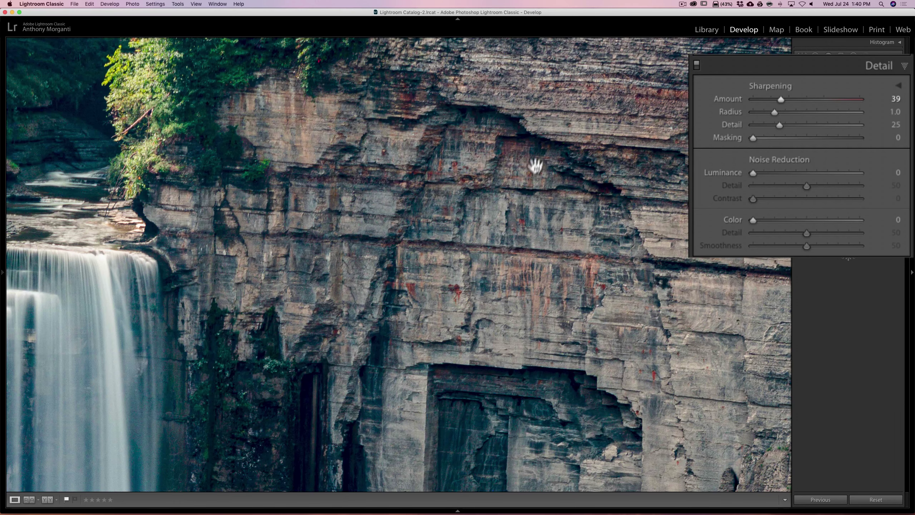
drag(381, 121, 466, 194)
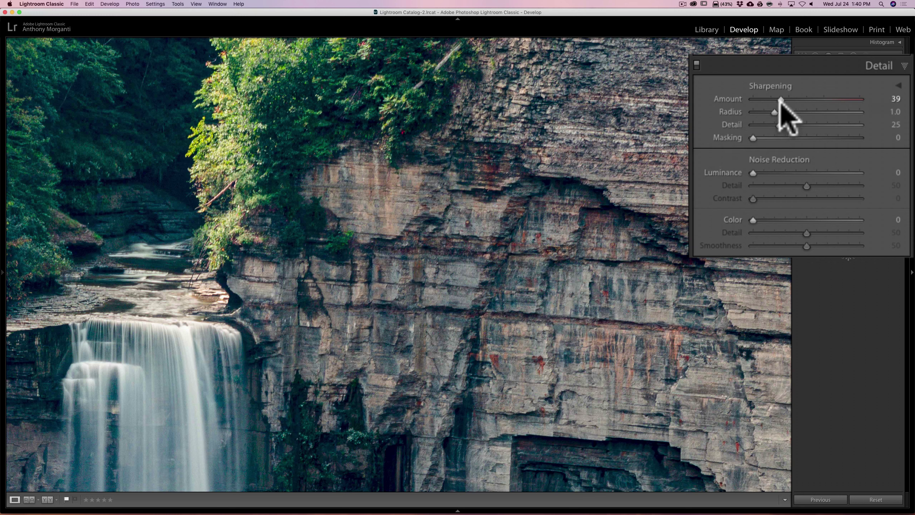
drag(782, 99, 792, 113)
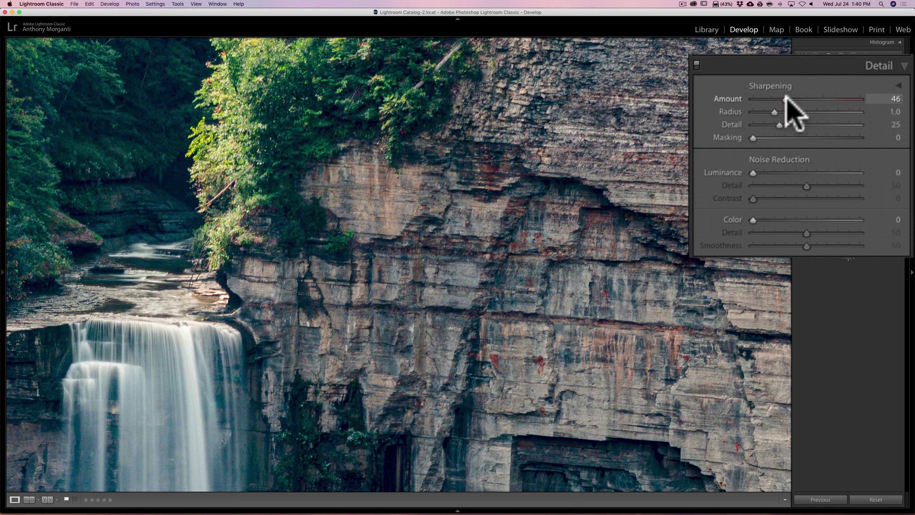
click(785, 98)
click(389, 208)
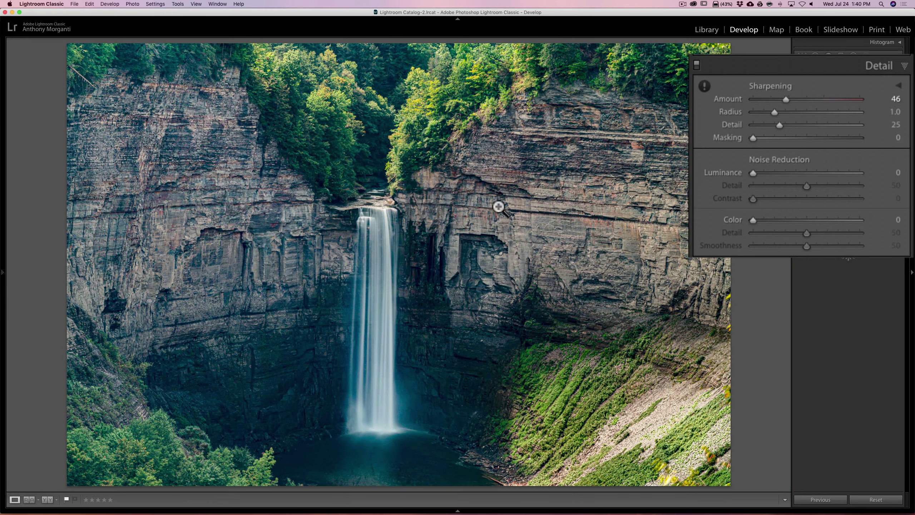
click(893, 111)
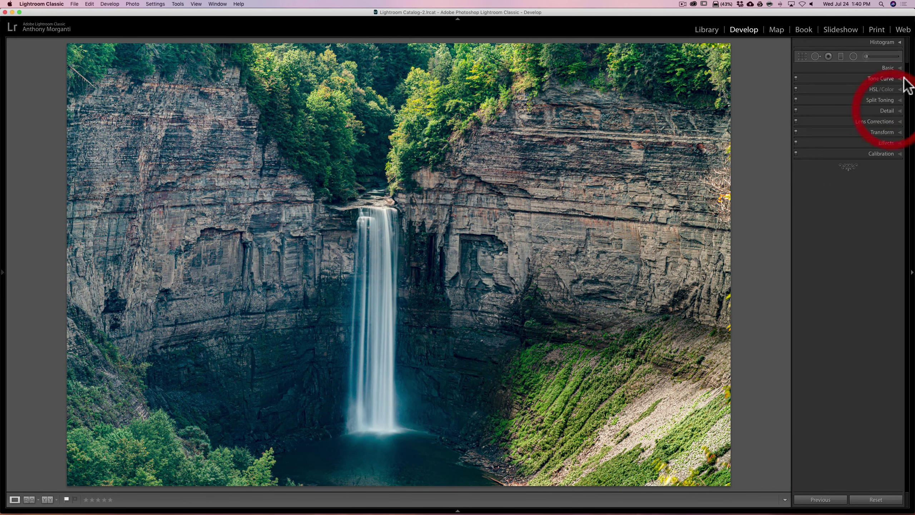
- Try the Orange luminance at -100 and +36 and reset it to 0
click(900, 90)
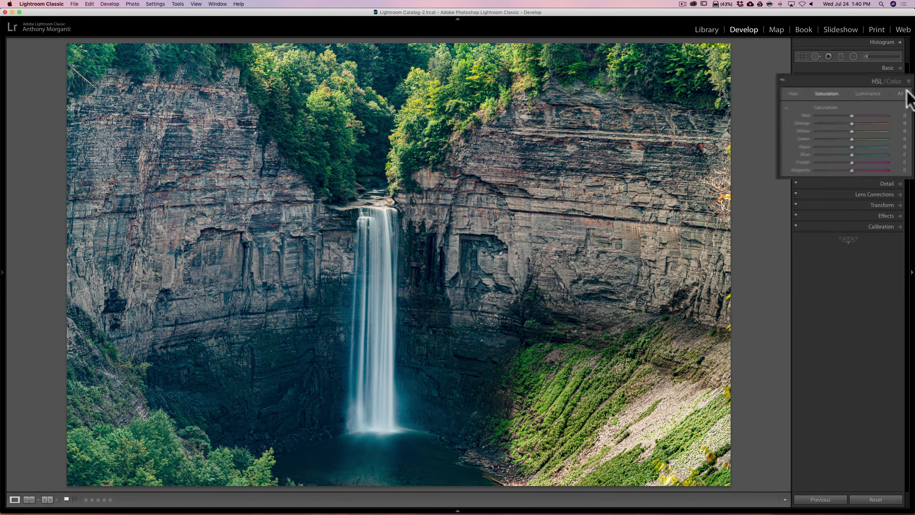
click(837, 68)
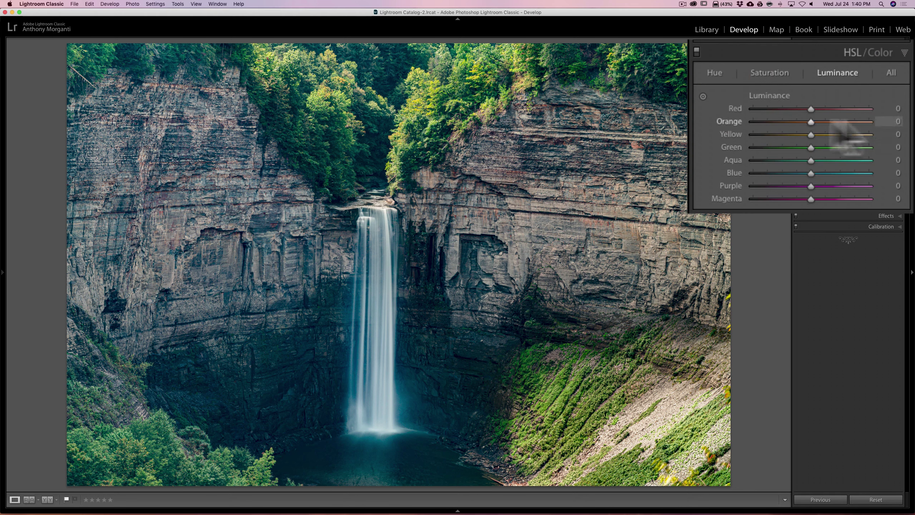
drag(811, 121, 841, 122)
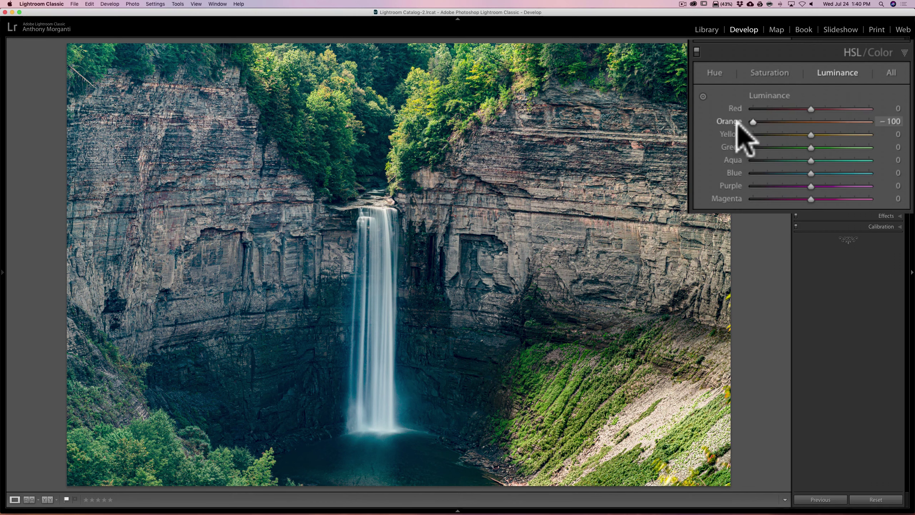
click(751, 121)
drag(754, 122, 831, 122)
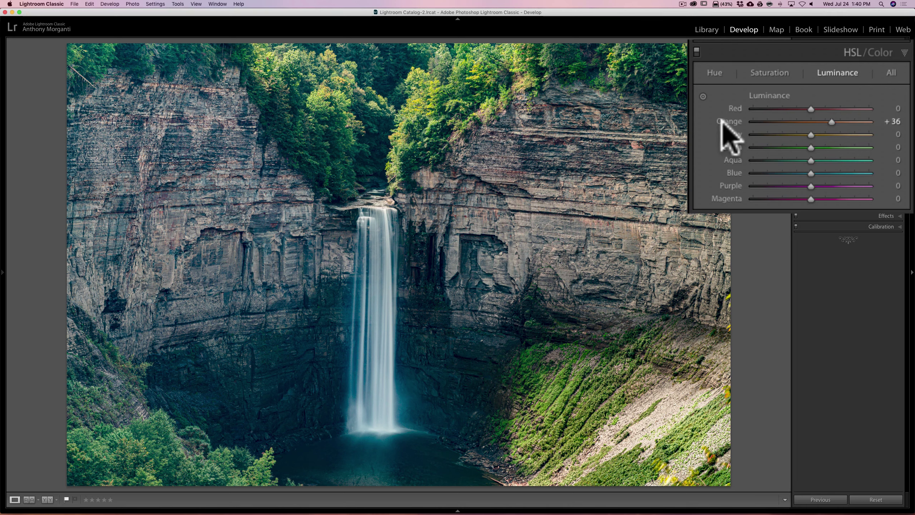
double_click(752, 123)
- Set the Orange saturation to +51
click(767, 66)
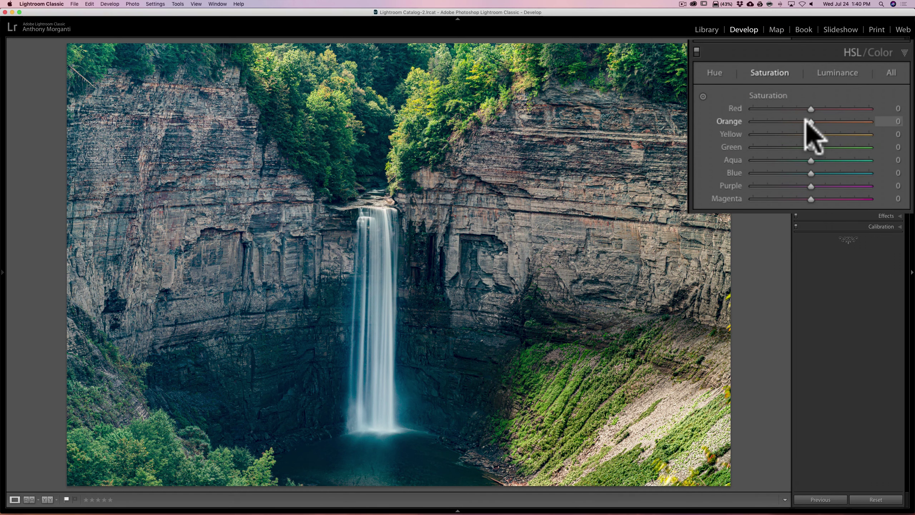
drag(811, 121, 841, 121)
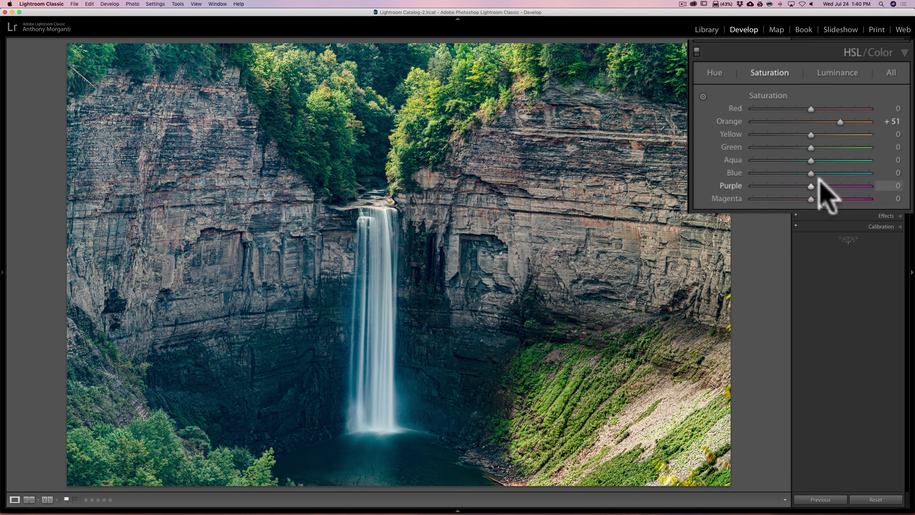
- Set the Orange saturation to +48, and the luminance of Yellow to +18 and Green to -23
click(840, 122)
drag(841, 121, 838, 122)
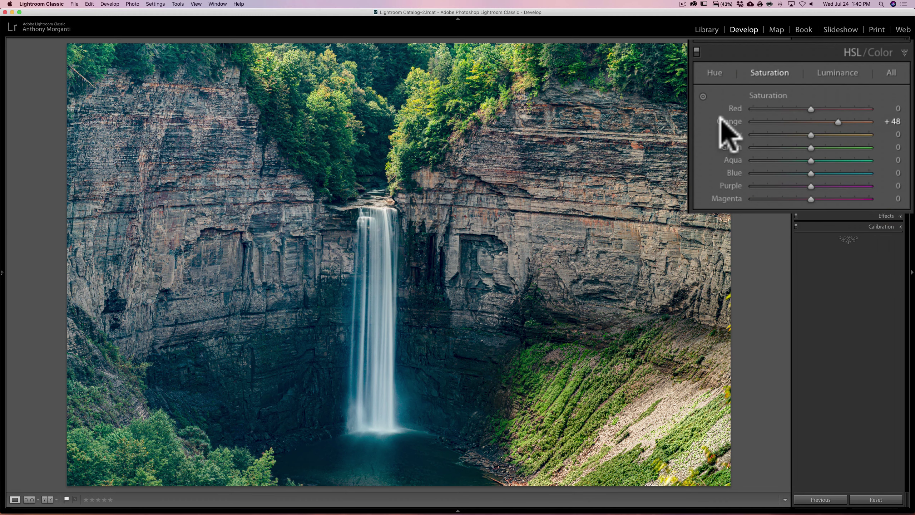
click(838, 73)
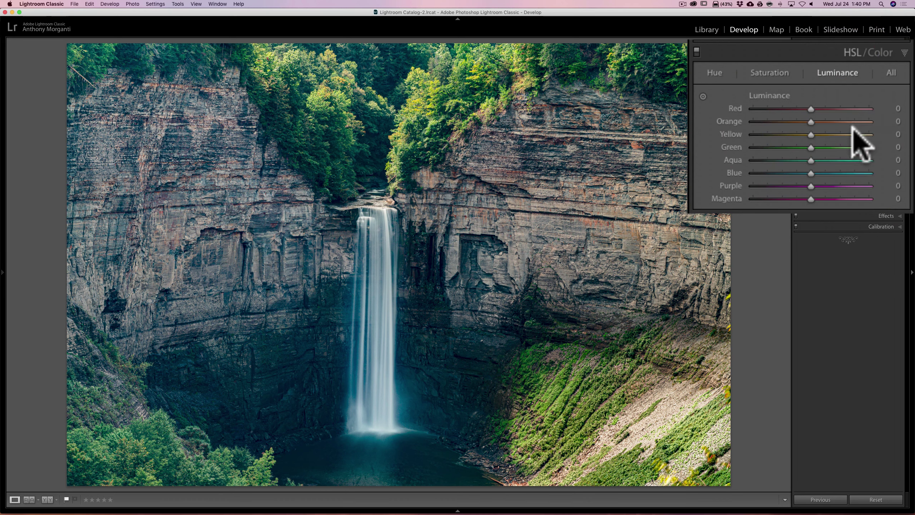
mouse_move(810, 137)
mouse_down()
mouse_move(875, 134)
mouse_move(782, 134)
mouse_move(848, 134)
mouse_move(820, 130)
mouse_move(797, 148)
mouse_up()
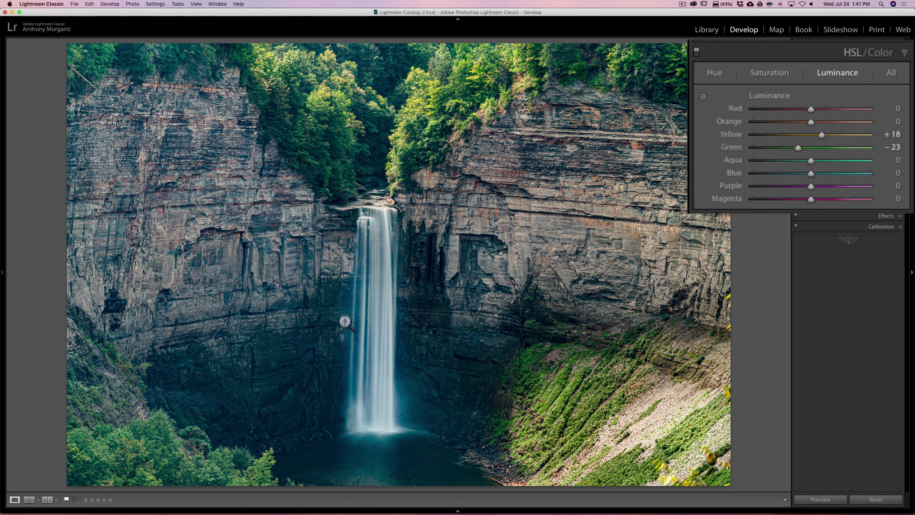
- Raise the Blue luminance to +27 and check the saturation values in HSL
mouse_move(810, 170)
mouse_down()
mouse_move(868, 173)
mouse_move(825, 172)
mouse_up()
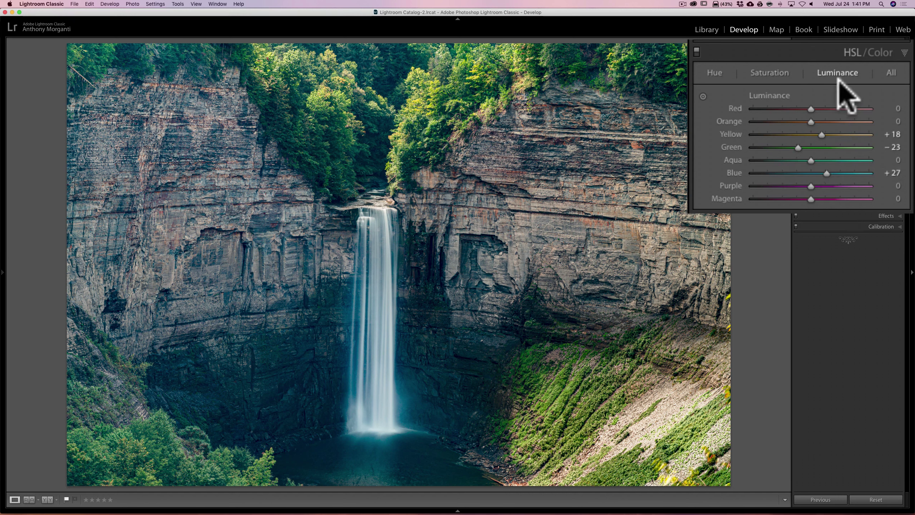
click(783, 72)
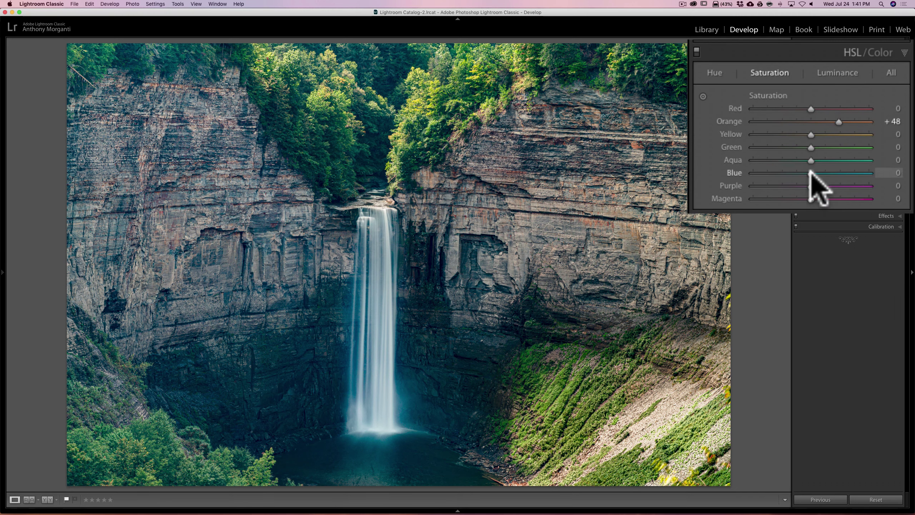
click(902, 51)
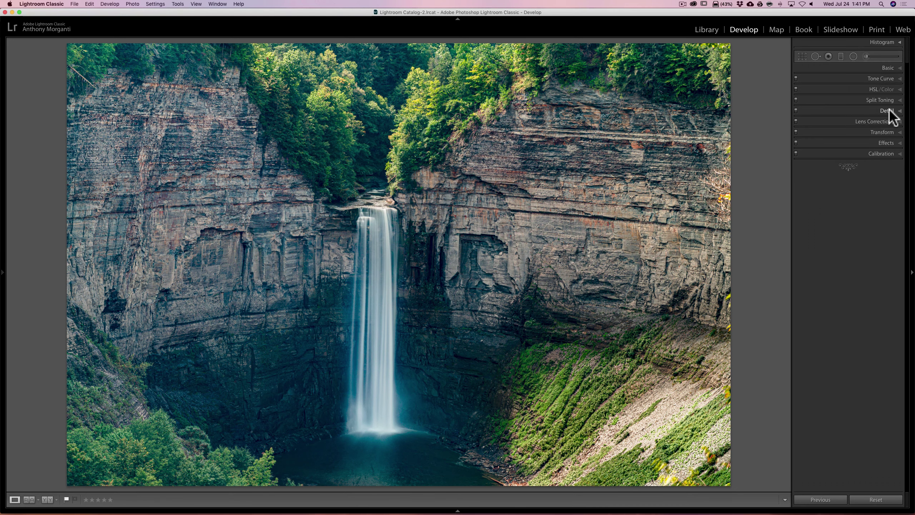
- Set the Blue Primary saturation to +42 in the camera calibration
click(886, 154)
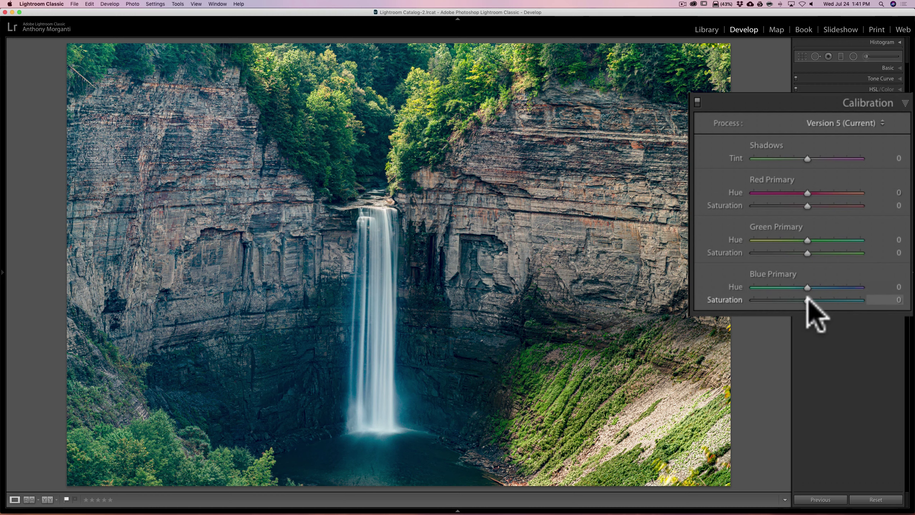
drag(808, 300, 828, 299)
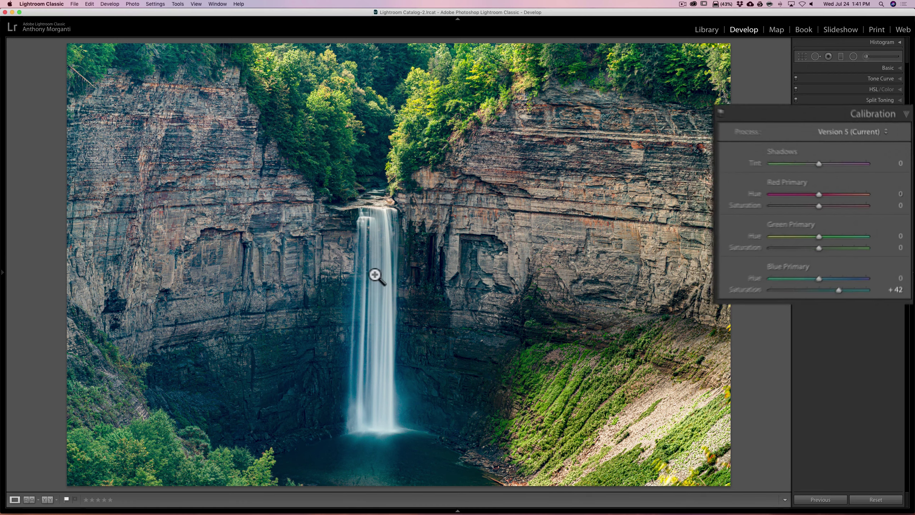
- Reset the Blue luminance to 0
click(897, 90)
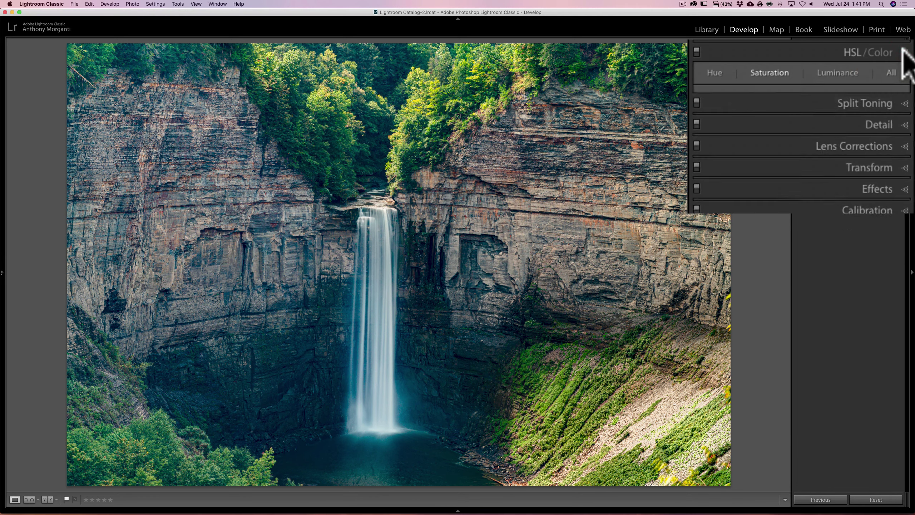
click(829, 74)
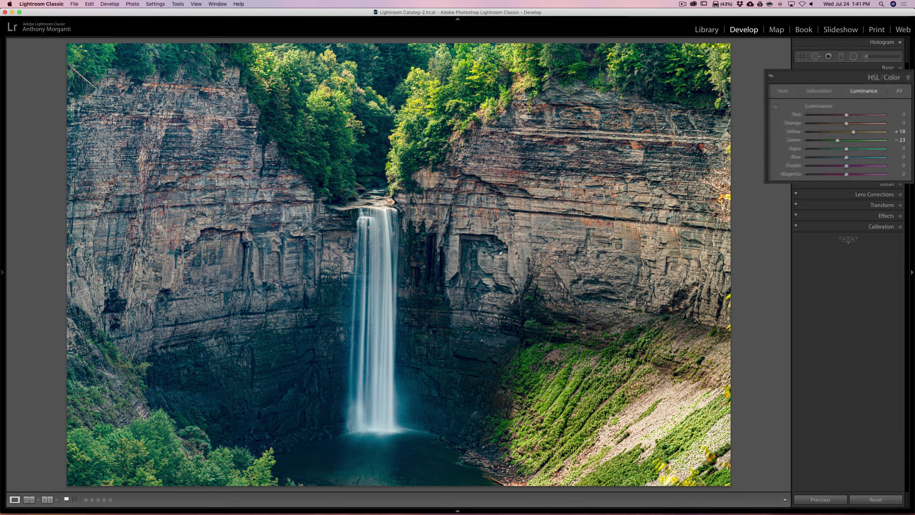
click(900, 90)
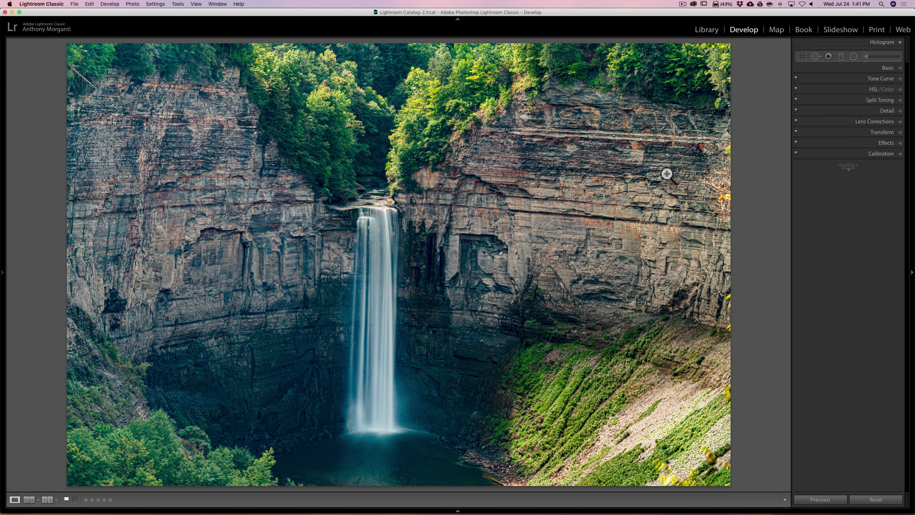
- Set the overall Exposure to +0.55 and Contrast to +17
click(886, 68)
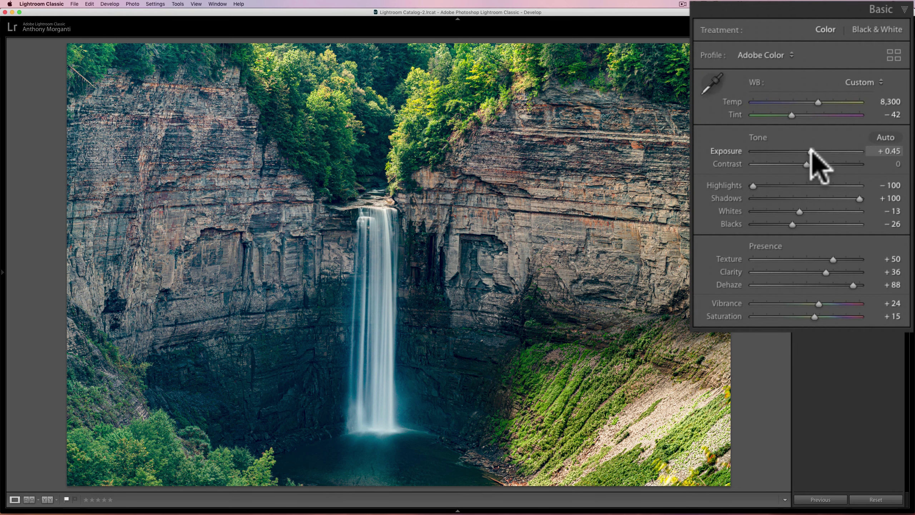
click(812, 151)
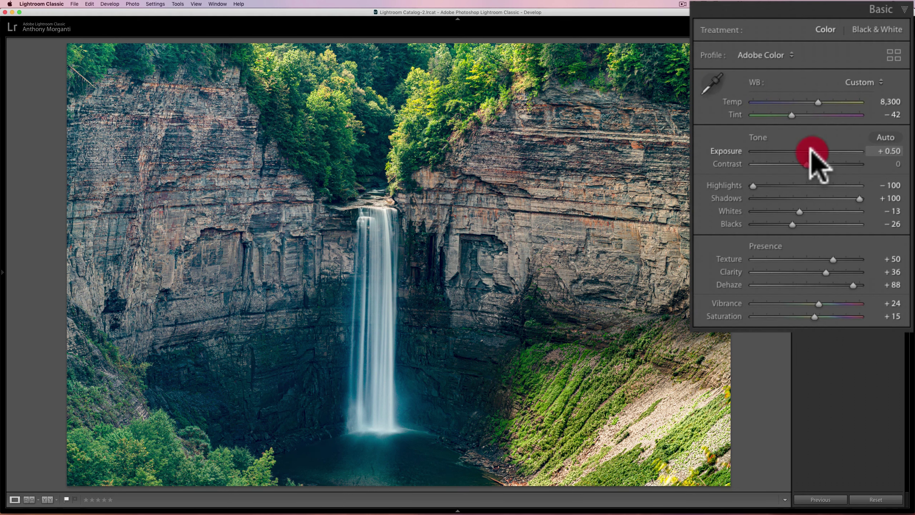
drag(810, 148, 812, 164)
click(813, 163)
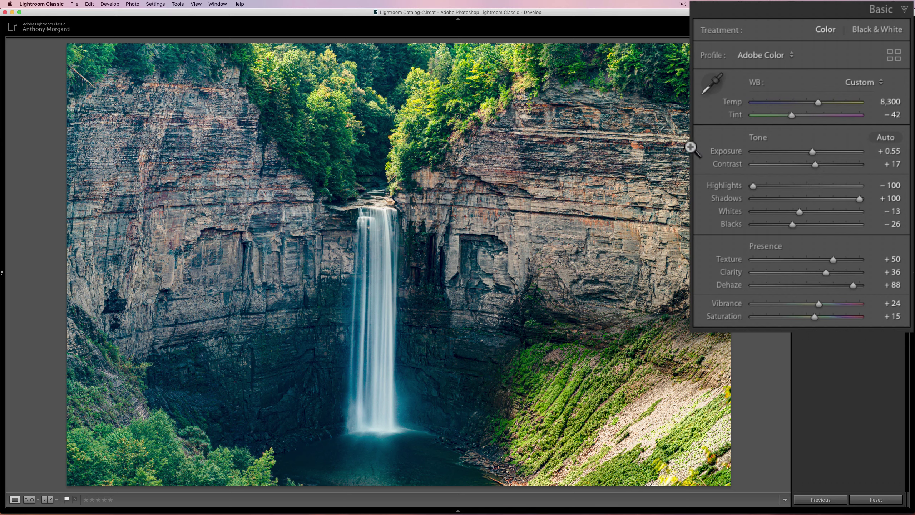
click(885, 10)
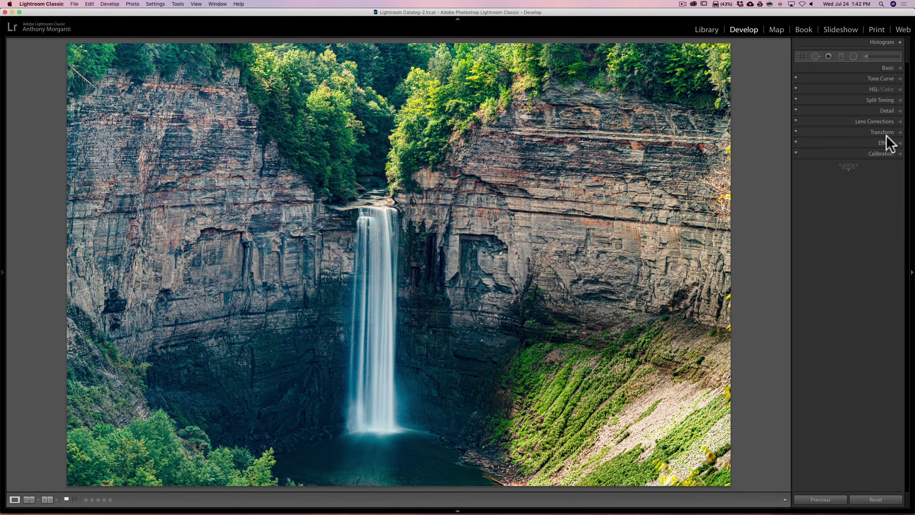
- Try a post-crop vignette Amount of -13 and reset it to 0
click(887, 143)
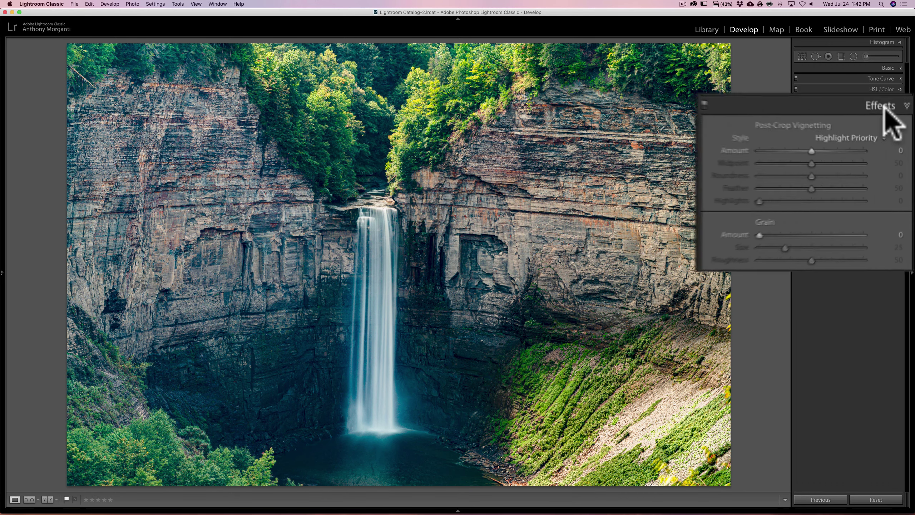
mouse_move(808, 149)
mouse_down()
mouse_move(792, 148)
mouse_move(804, 147)
mouse_up()
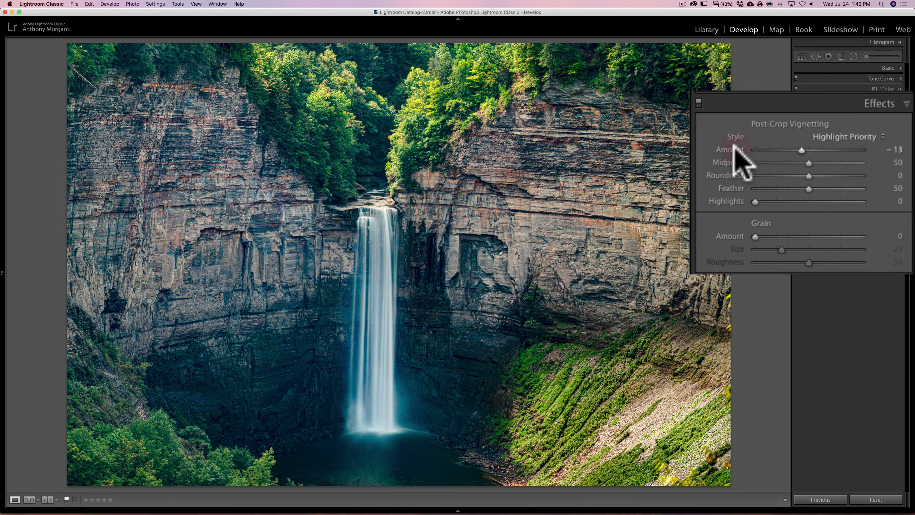
double_click(733, 149)
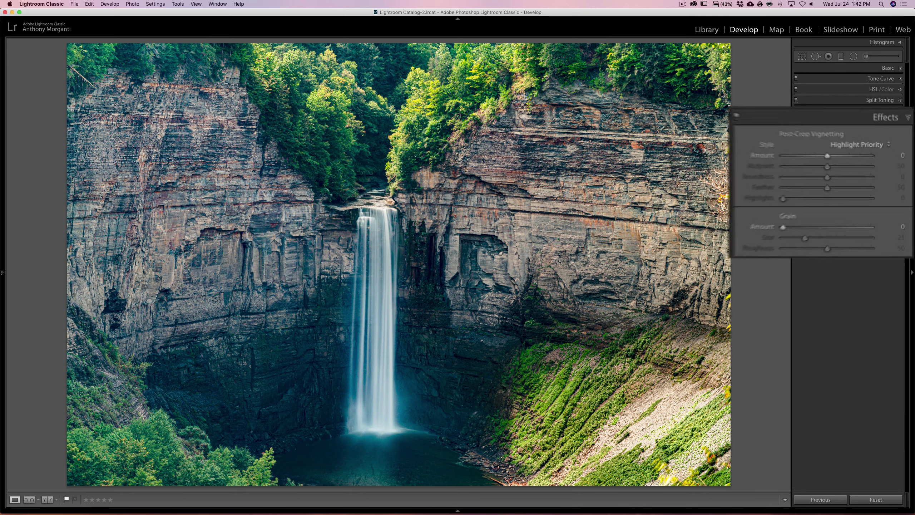
click(884, 143)
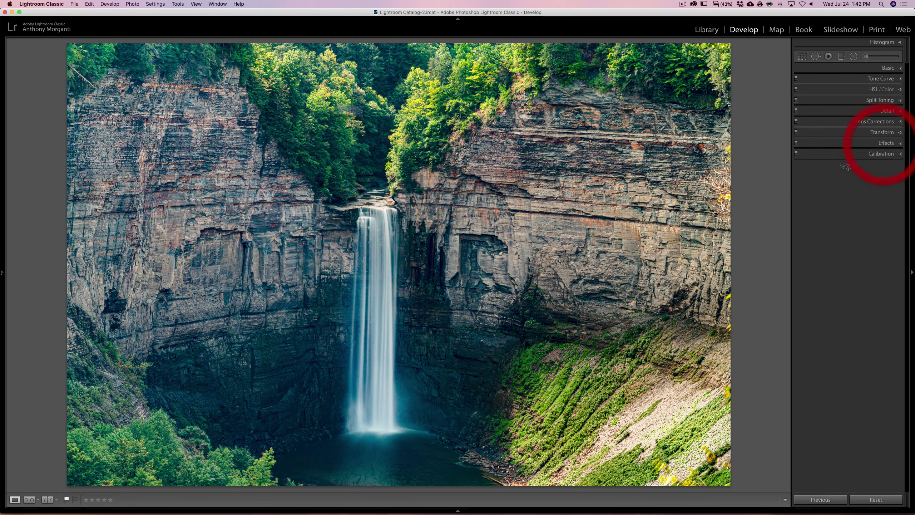
- Draw a wide radial filter over the cliffs around the waterfall, with Invert turned off so it affects the area outside the ellipse
mouse_move(8, 271)
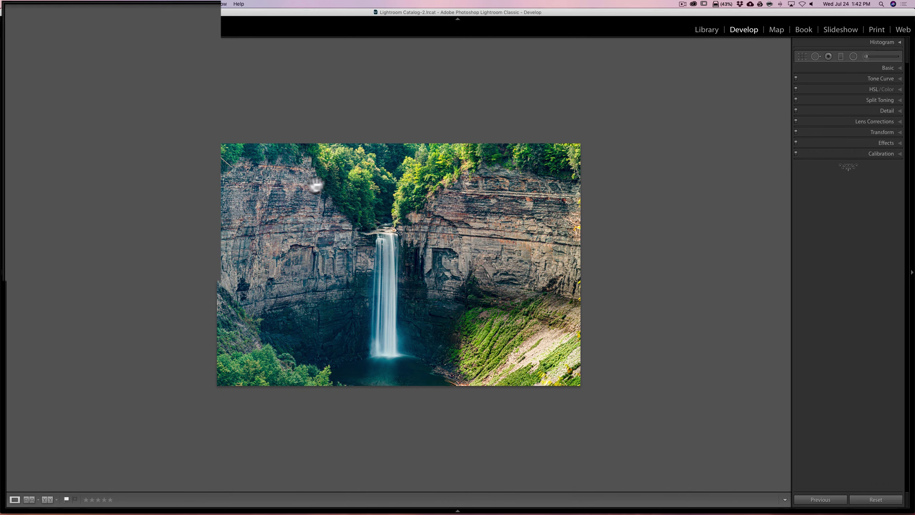
mouse_move(16, 300)
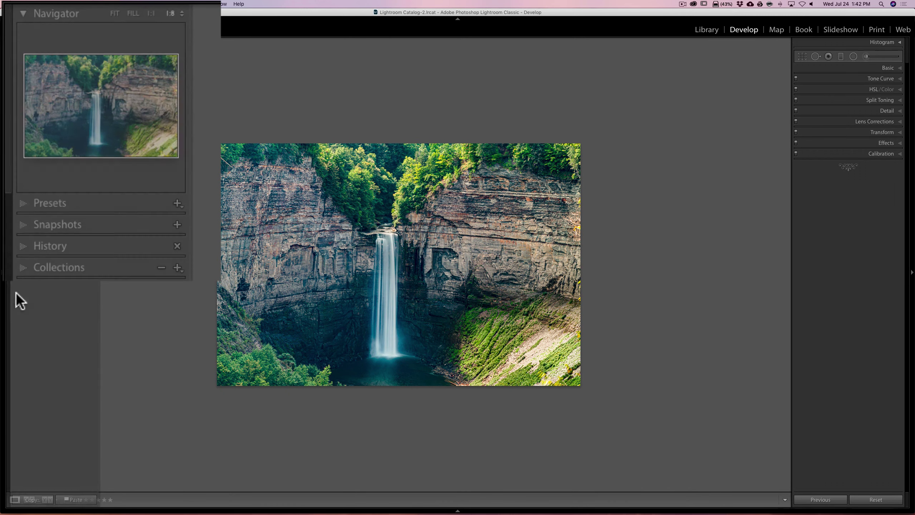
click(179, 14)
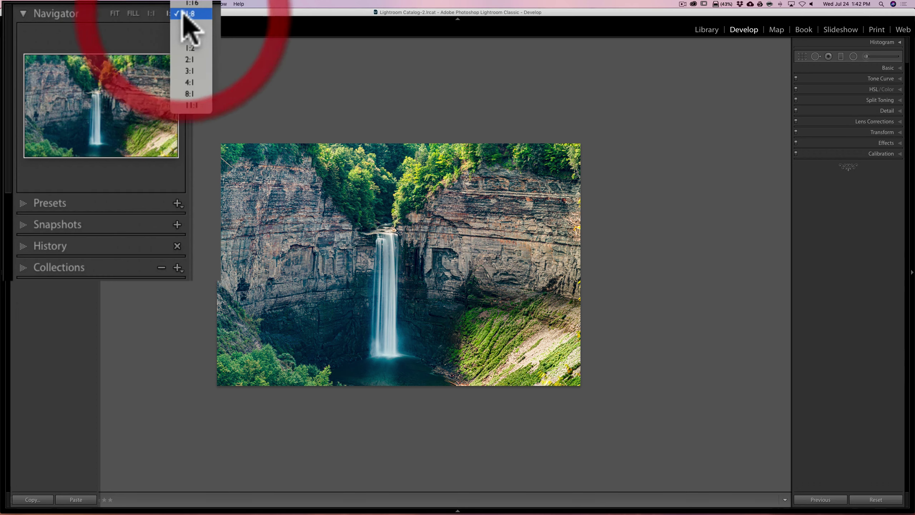
key(Escape)
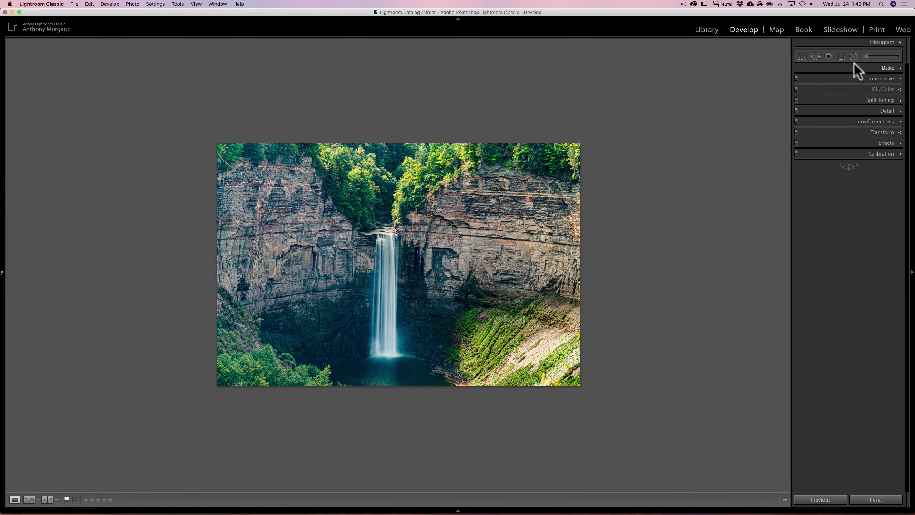
click(853, 56)
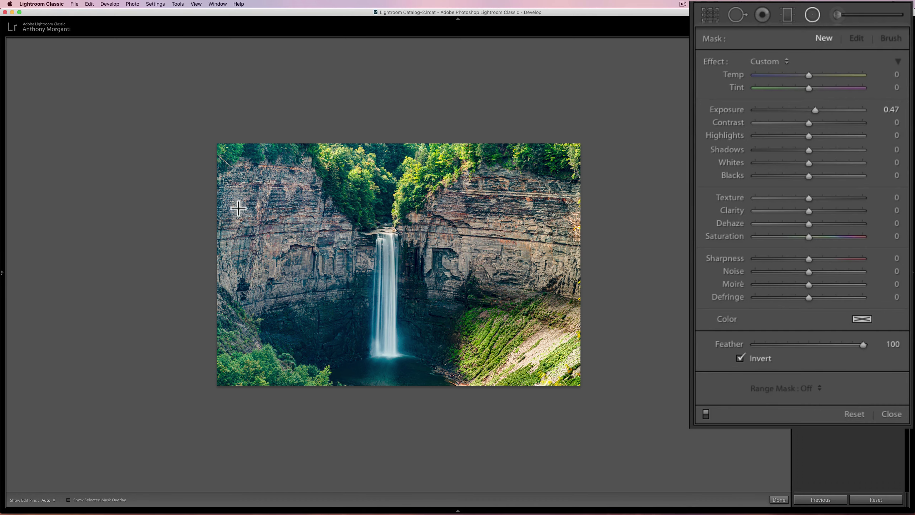
drag(303, 227, 397, 297)
drag(239, 212, 388, 264)
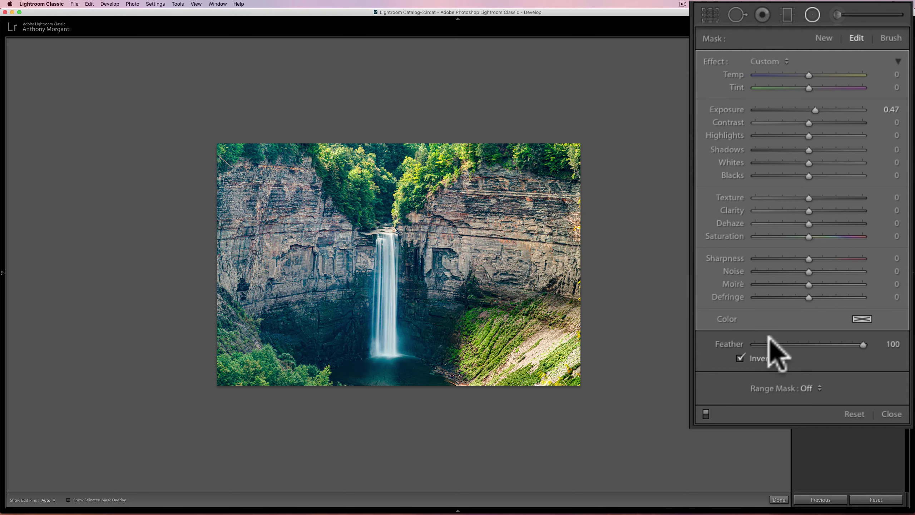
click(739, 357)
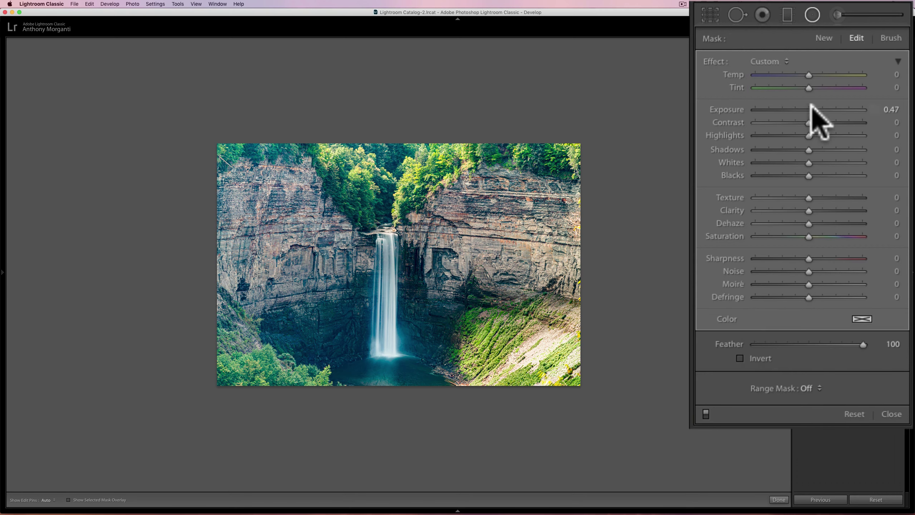
- Set the radial filter's Feather to 0 and Exposure to -1.01, and shift the ellipse slightly to the left of the waterfall
mouse_move(815, 109)
mouse_down()
mouse_move(797, 109)
mouse_move(808, 109)
mouse_up()
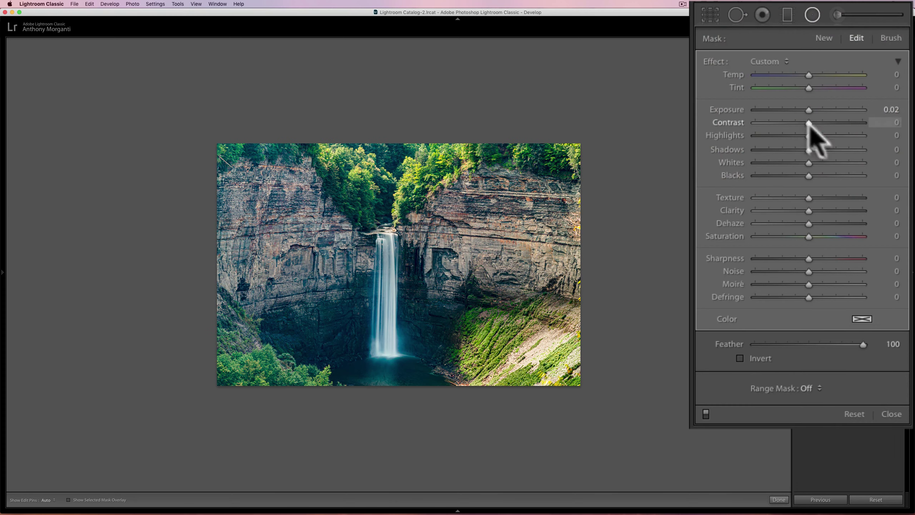
drag(863, 345, 692, 345)
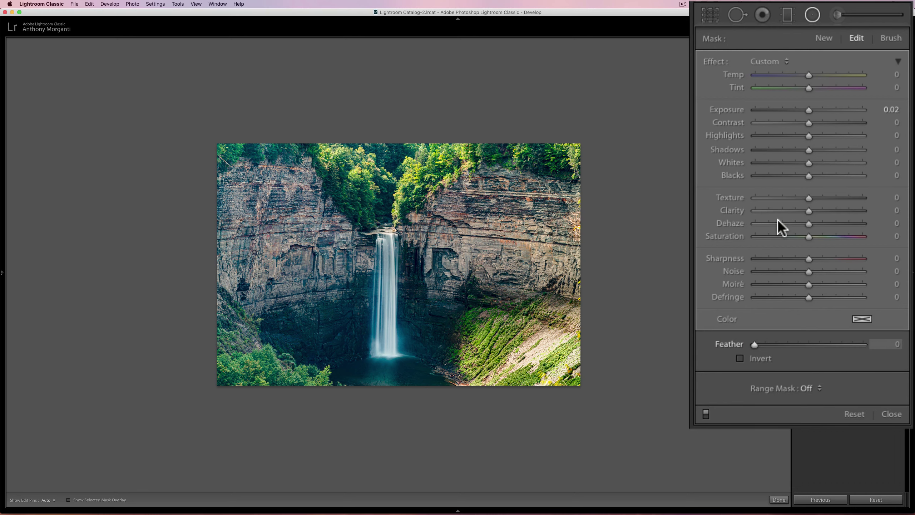
drag(752, 344, 817, 346)
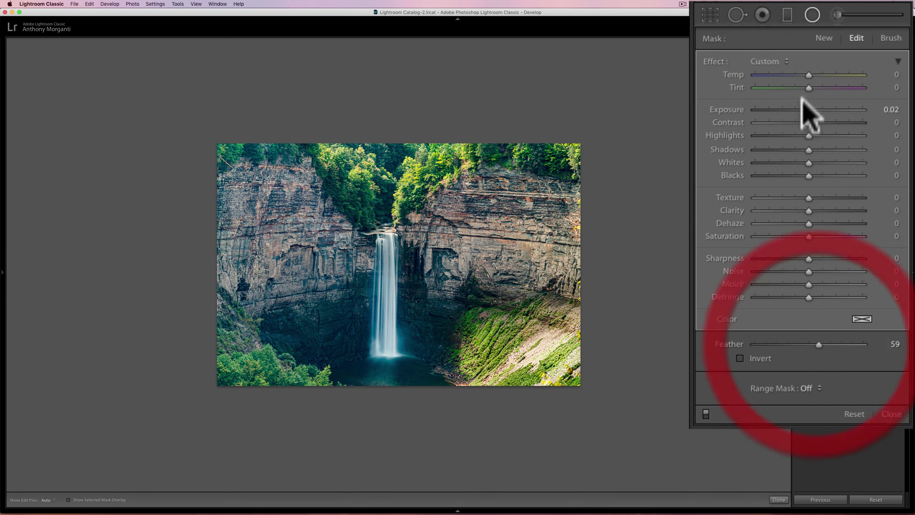
drag(810, 110, 801, 110)
drag(818, 344, 710, 346)
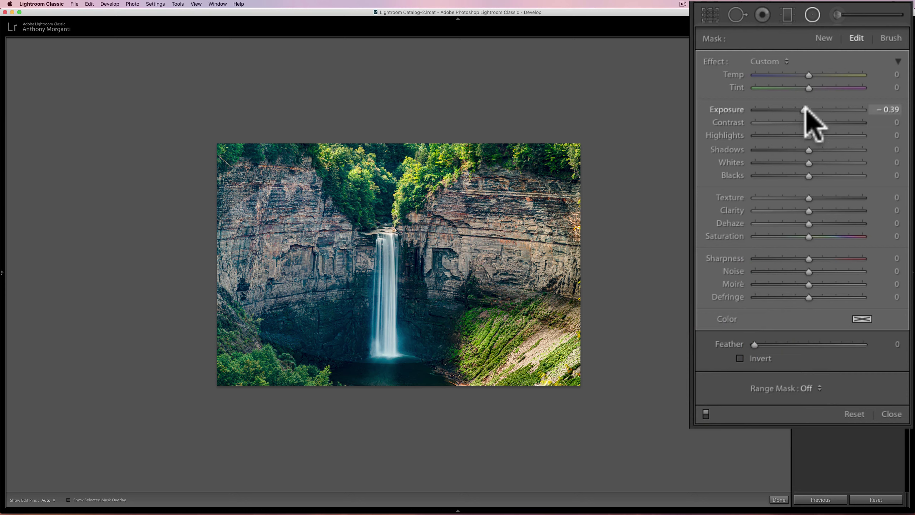
drag(804, 110, 795, 109)
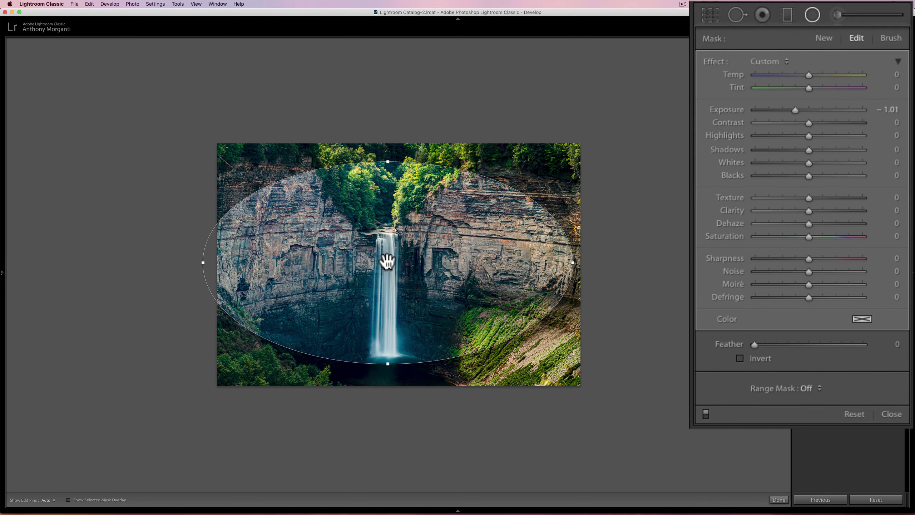
drag(387, 260, 363, 264)
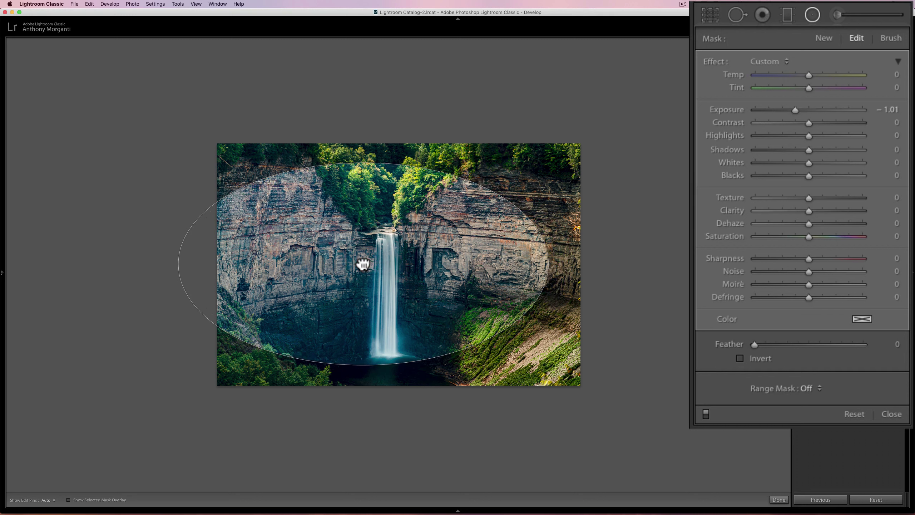
drag(363, 265, 363, 263)
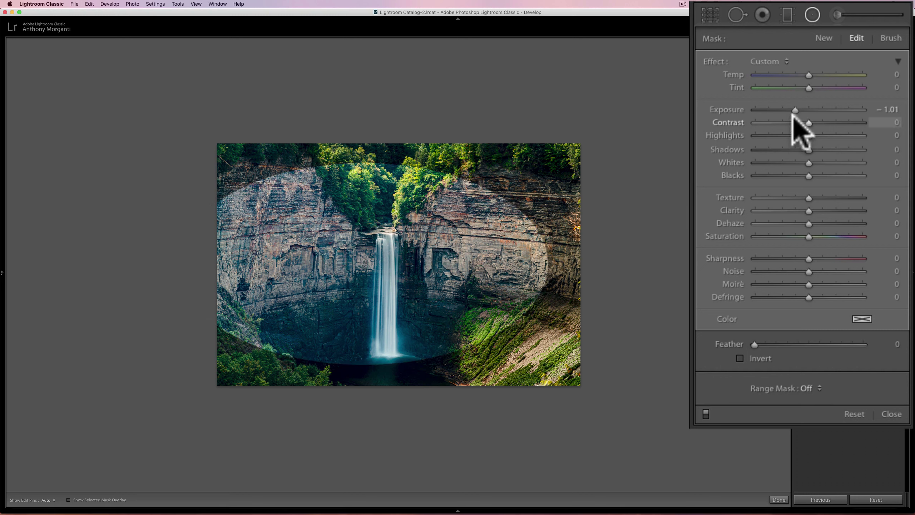
- Set the radial filter's Feather to 22 and Exposure to -0.59
drag(754, 344, 775, 344)
drag(795, 111, 799, 108)
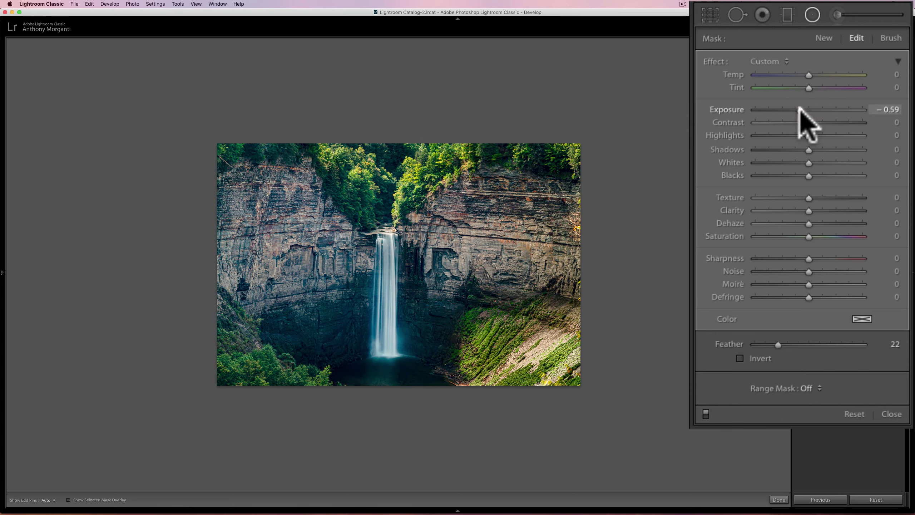
click(799, 108)
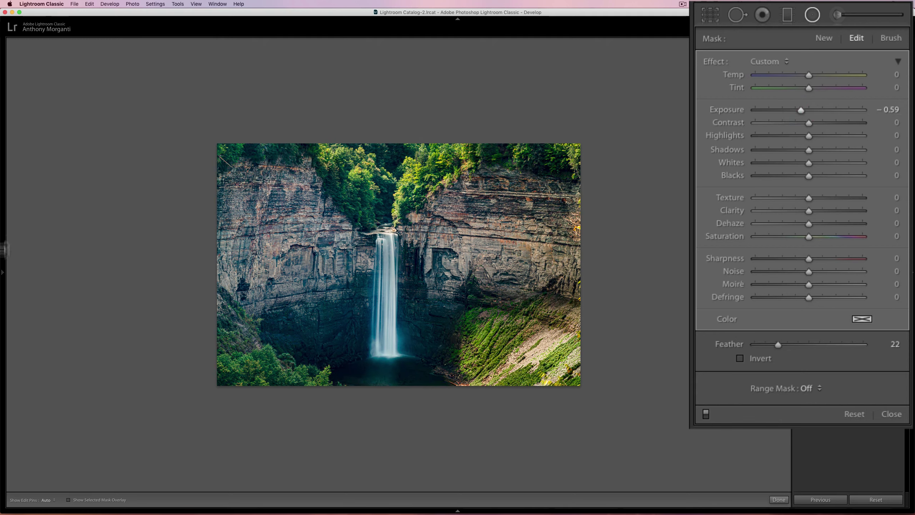
- Compare the fitted photo with the radial filter vignette turned off and on, and close the radial filter
mouse_move(5, 269)
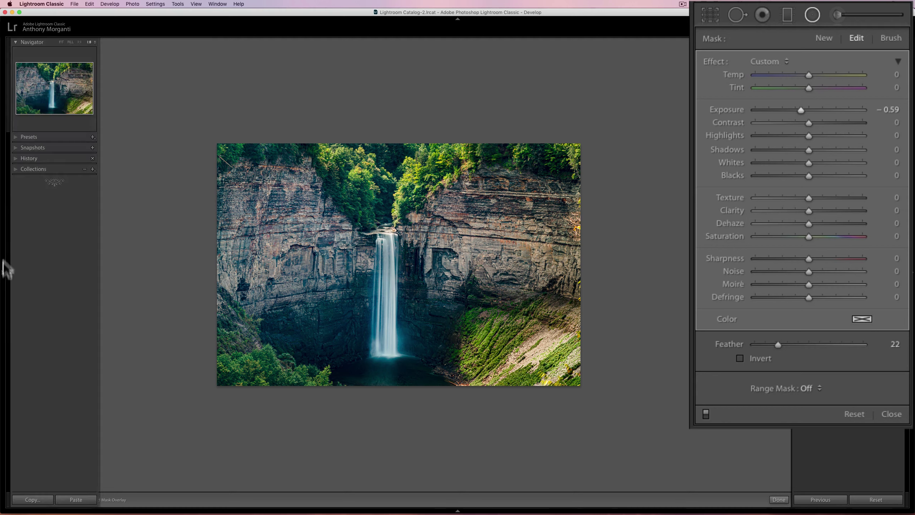
click(62, 42)
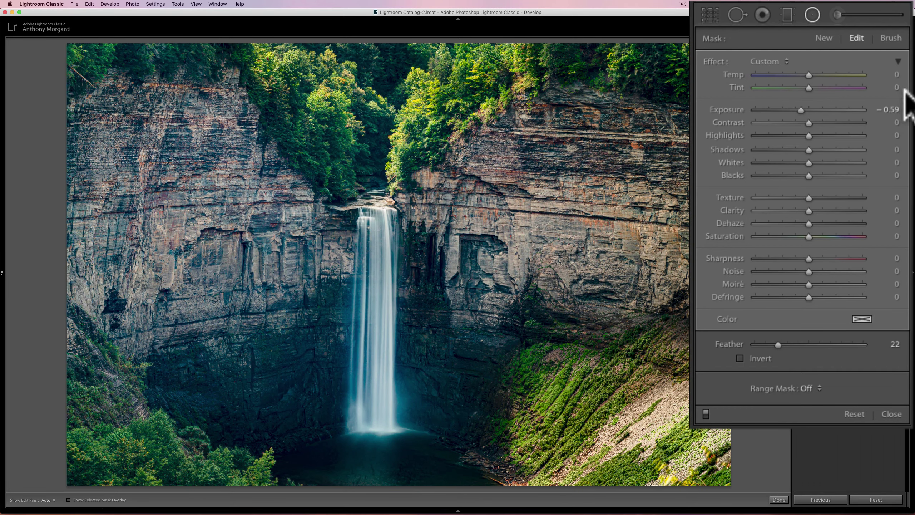
click(706, 413)
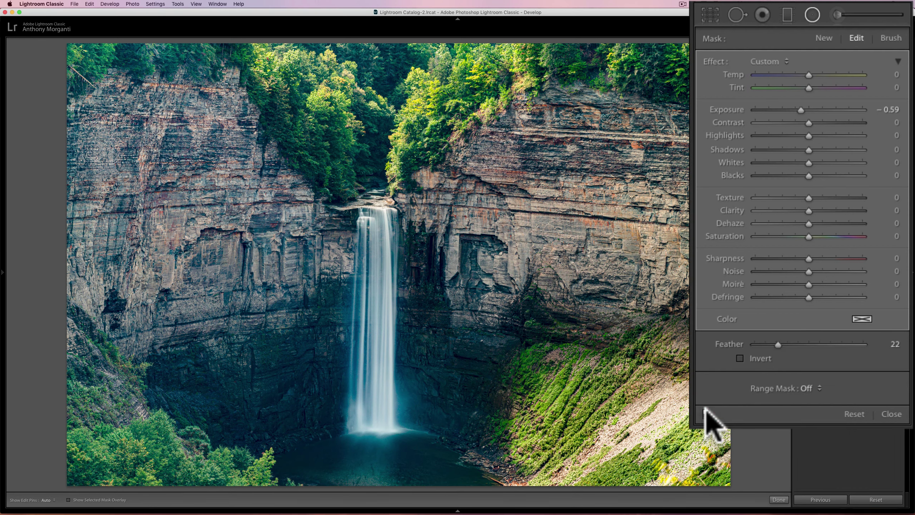
click(706, 412)
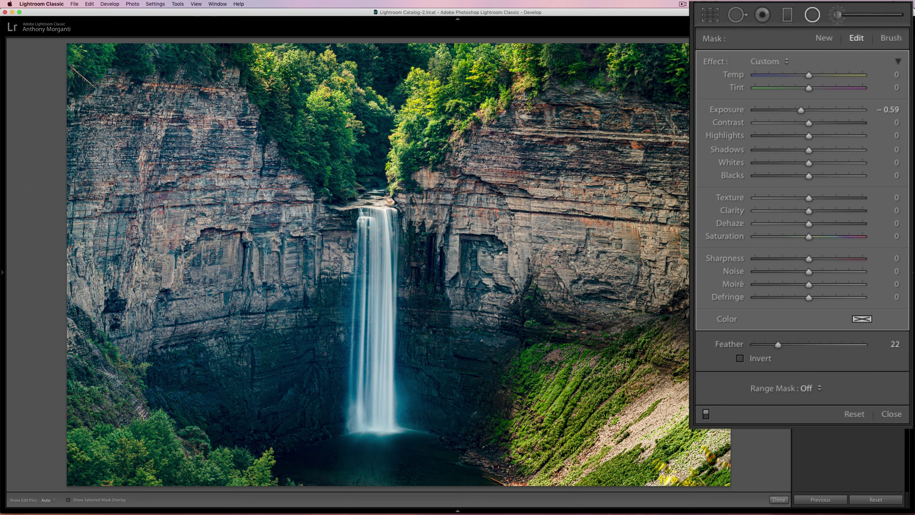
click(854, 56)
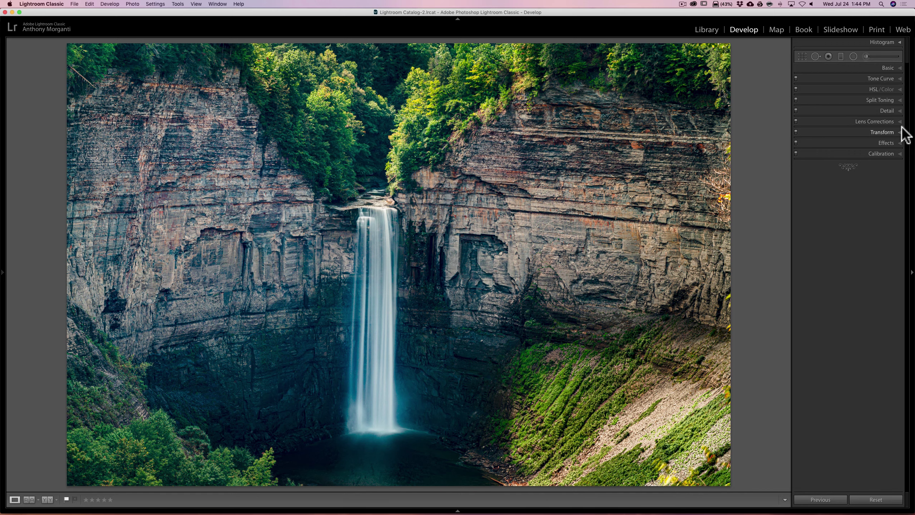
- Compare the edited waterfall photo with its unedited before version, ending on the edited one
key(backslash)
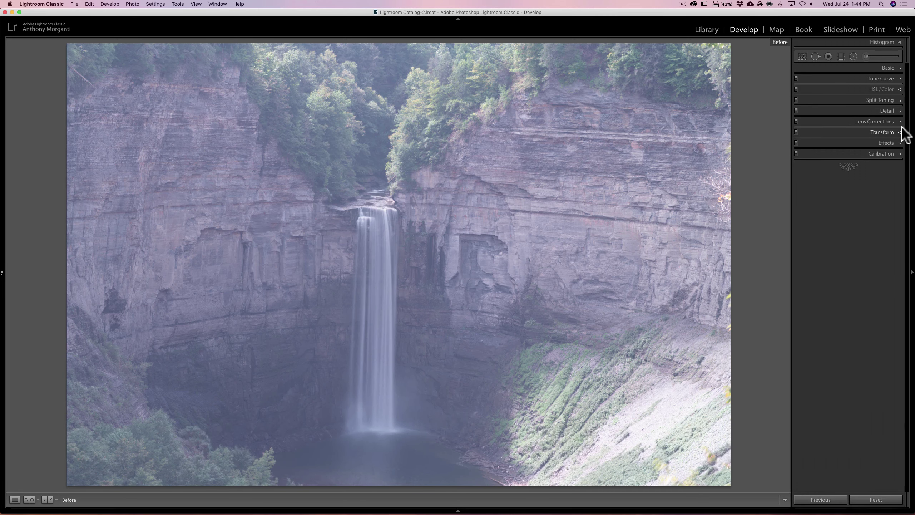
key(backslash)
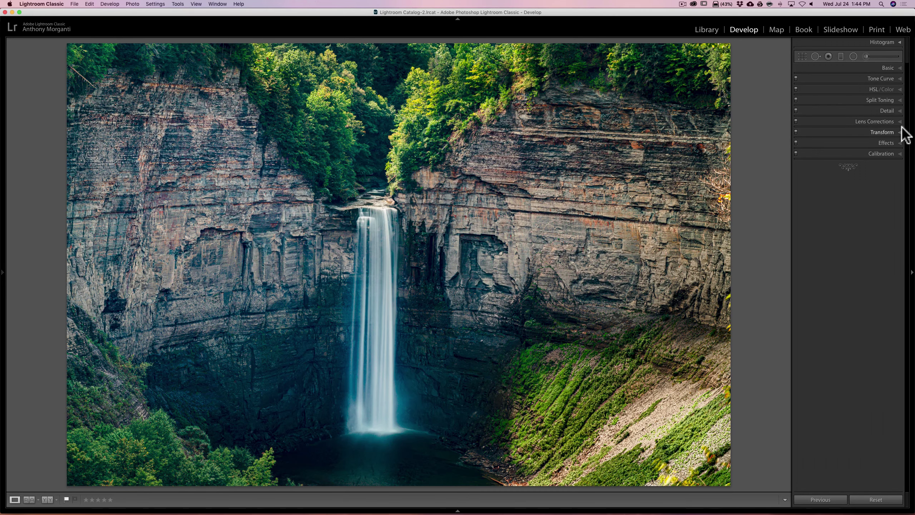
key(backslash)
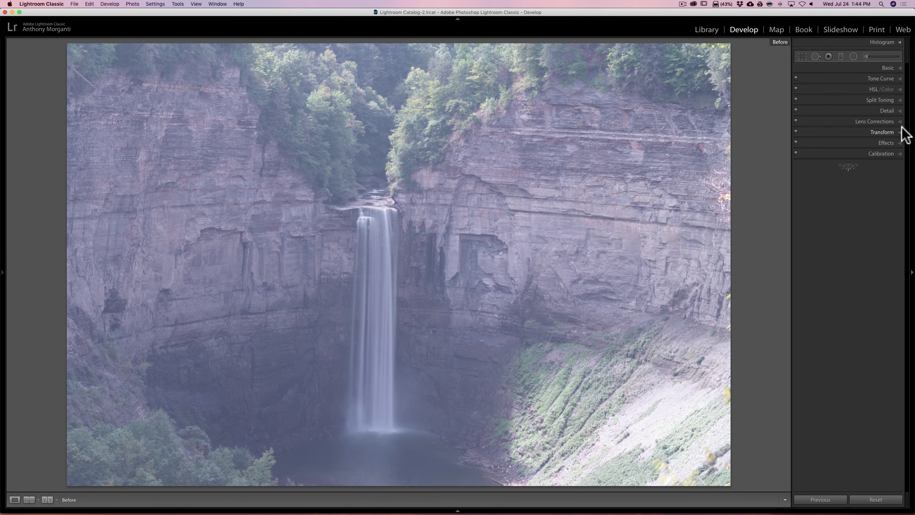
key(backslash)
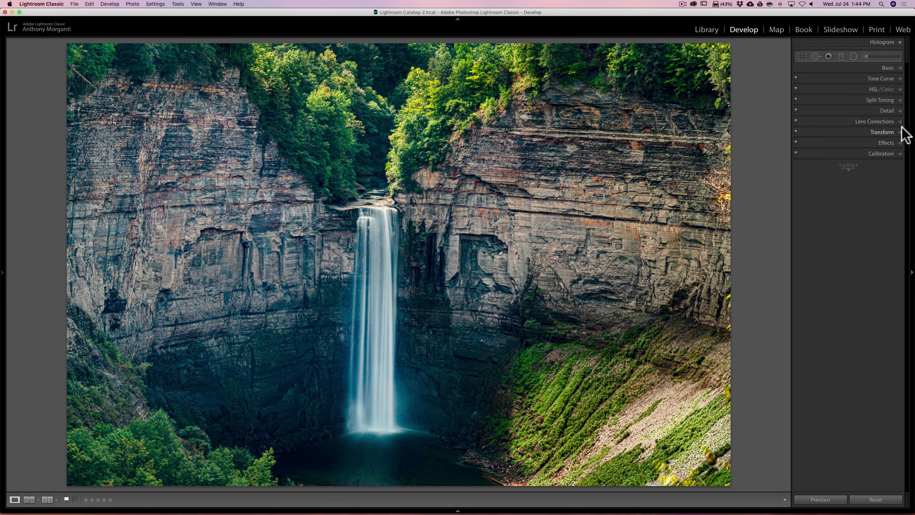
- Switch back and forth between this edit and the next version of the waterfall photo, ending on this edit
key(Right)
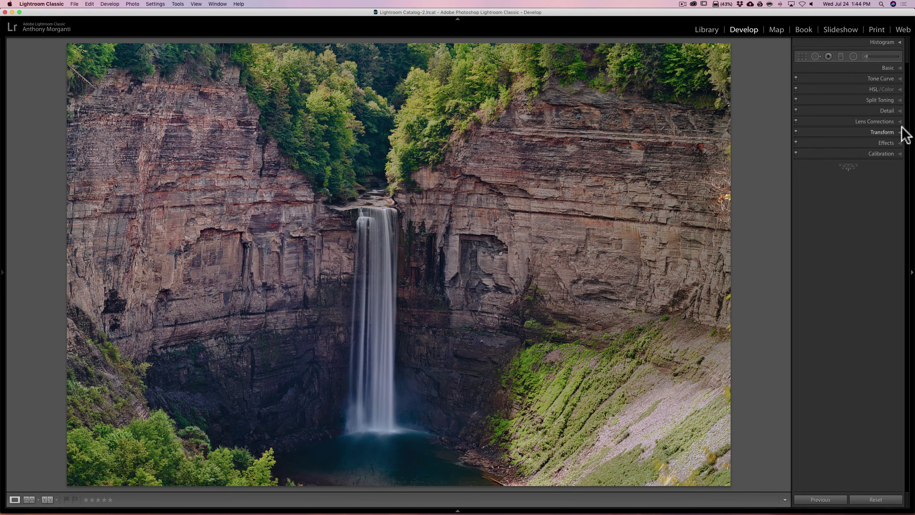
key(Left)
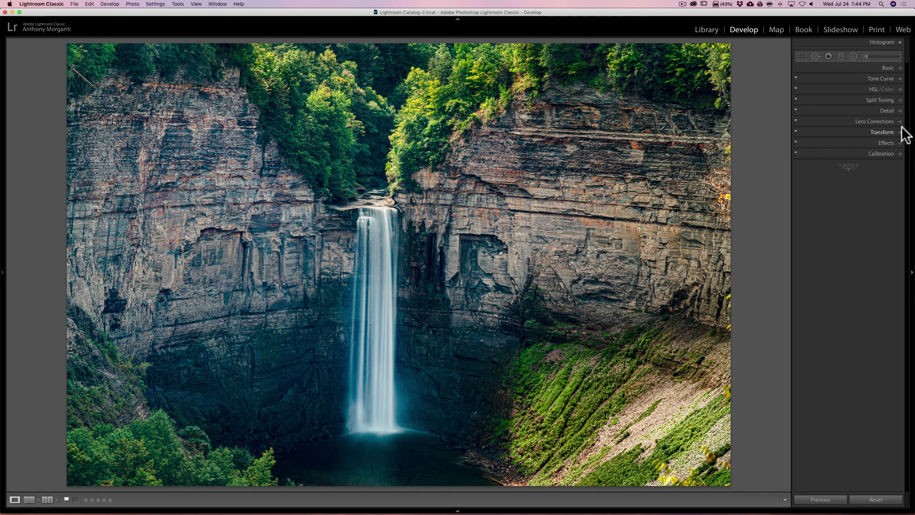
key(Right)
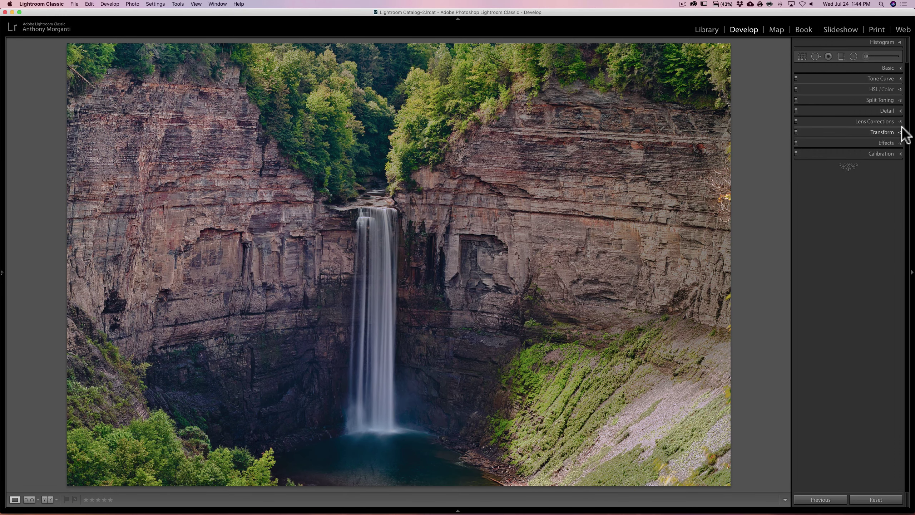
key(Left)
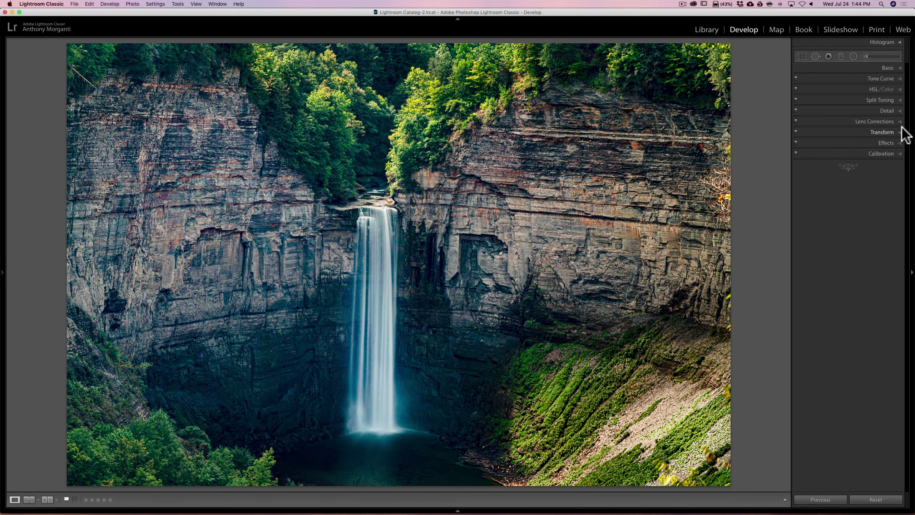
key(Right)
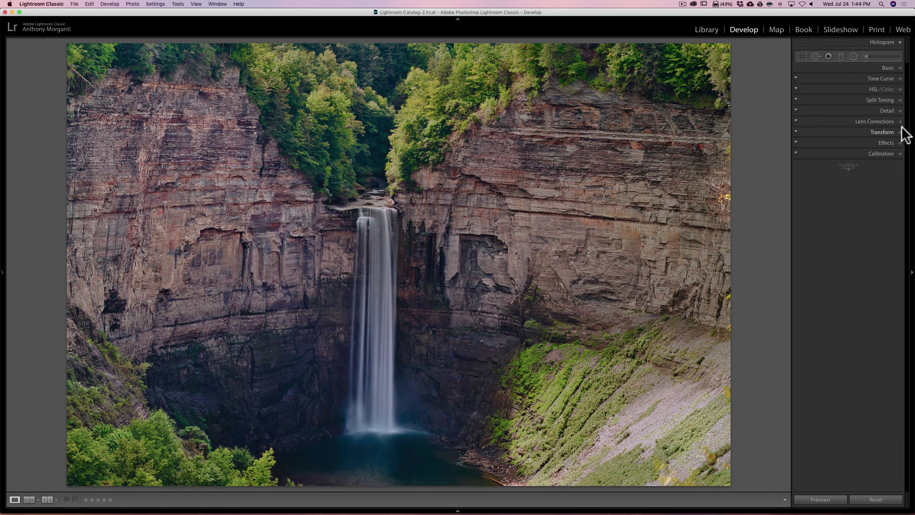
key(Left)
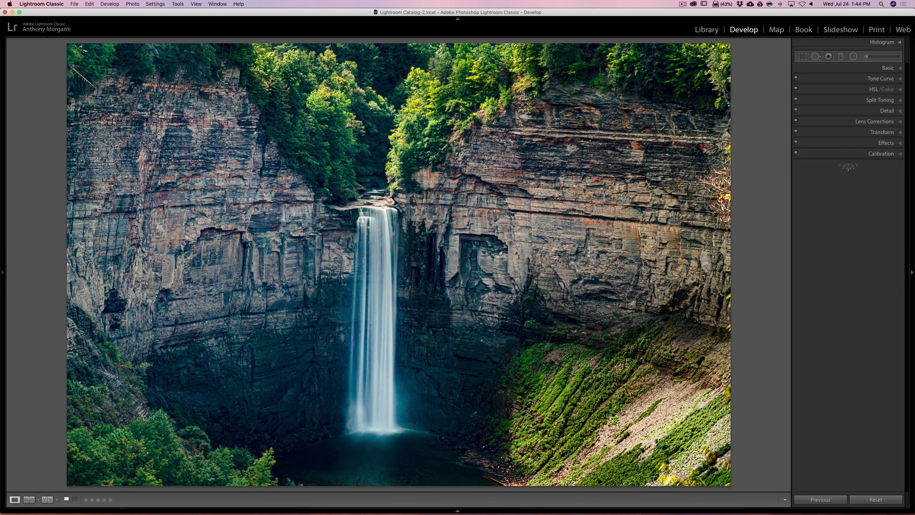
- Reset the photo's Saturation and Vibrance to 0 in the Basic adjustments
click(884, 68)
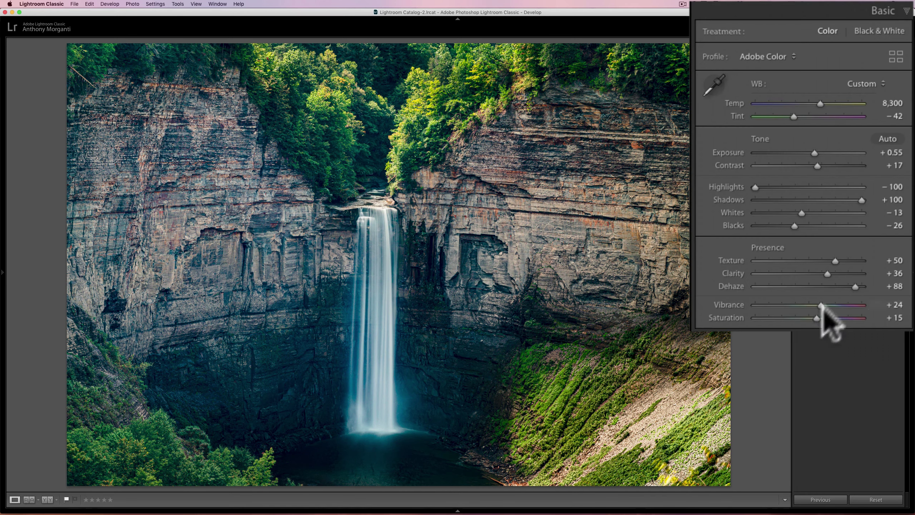
double_click(726, 318)
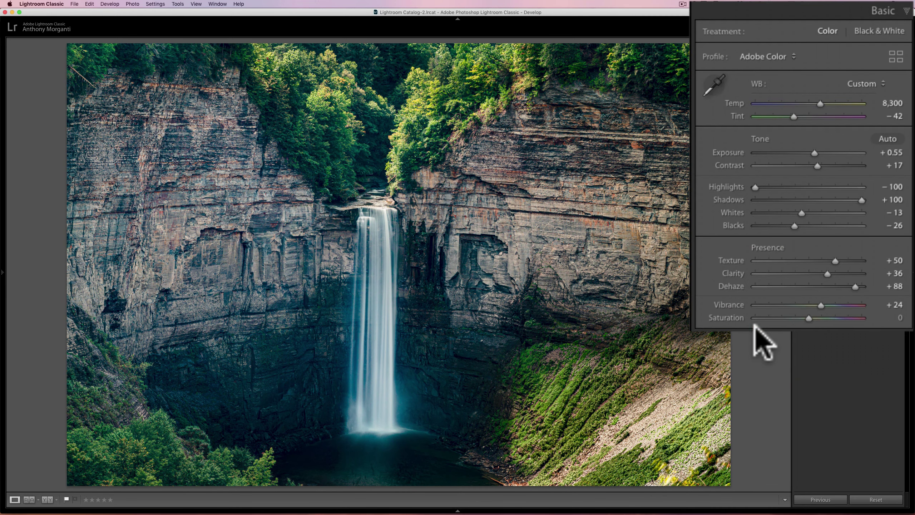
double_click(730, 305)
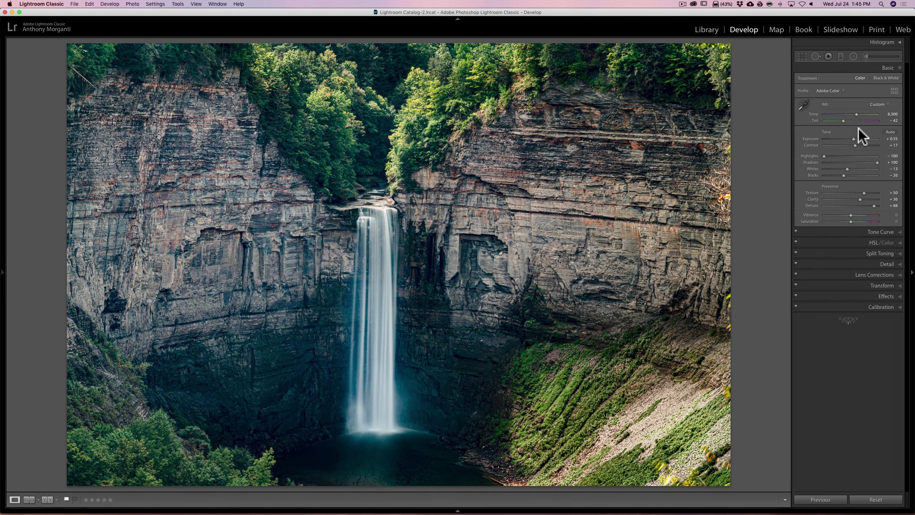
click(885, 68)
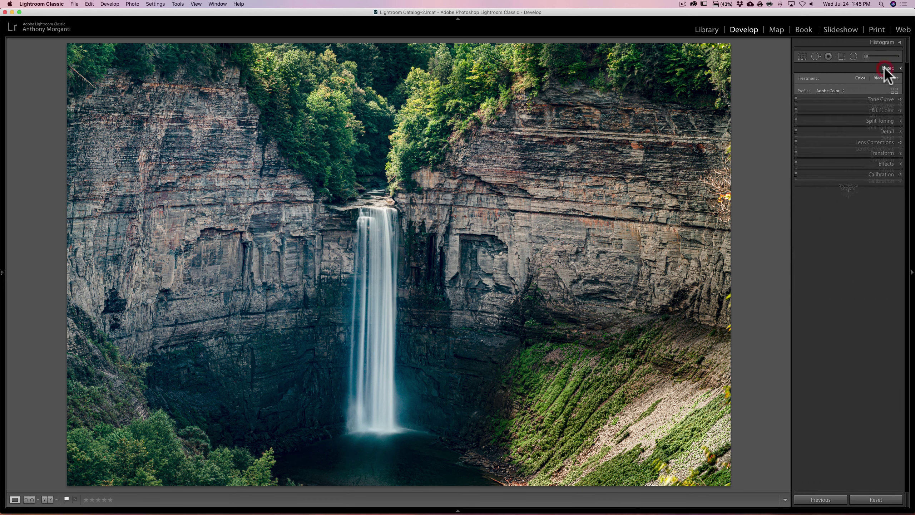